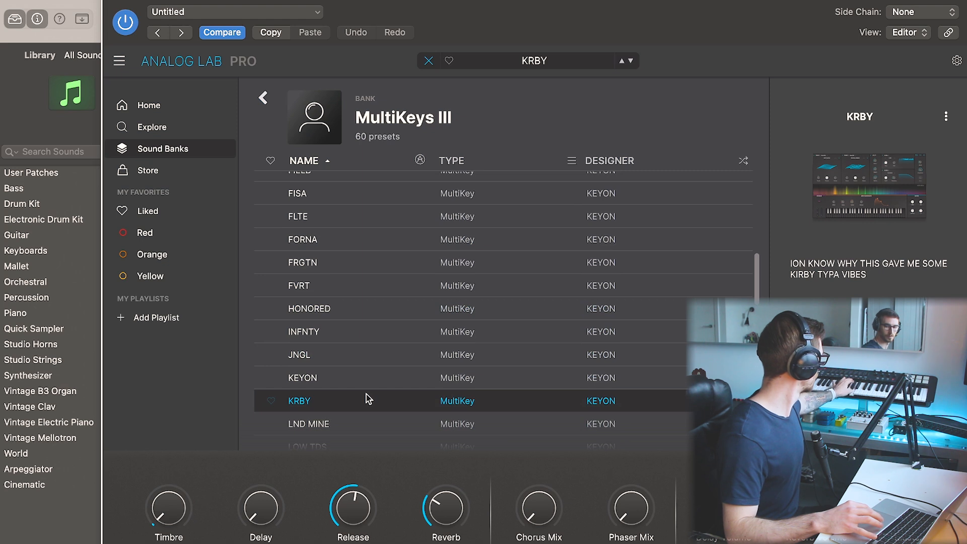
# Audition the presets from LND MINE onward in the MultiKeys III bank, including LOW TDS
pyautogui.click(370, 427)
pyautogui.scroll(-2, 406, 386)
pyautogui.click(399, 397)
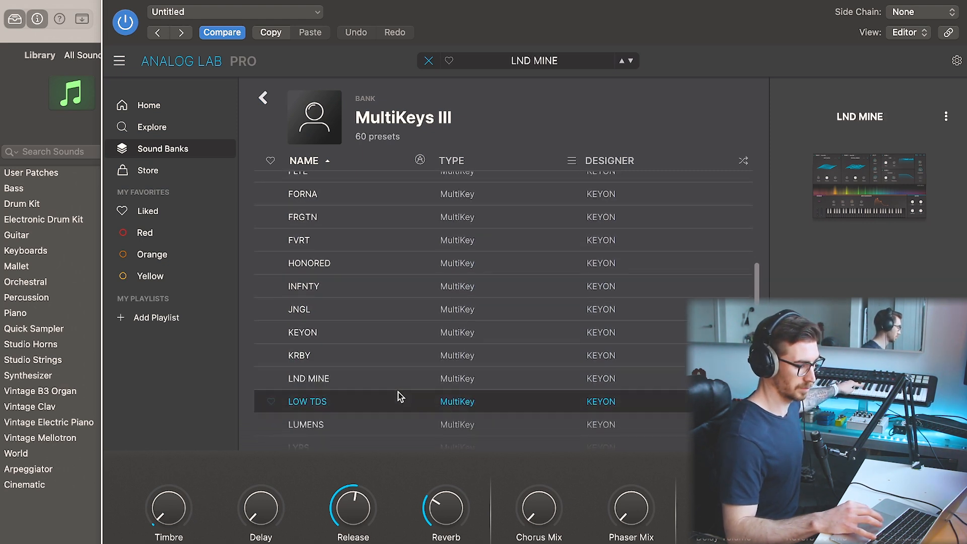
pyautogui.scroll(-2, 398, 390)
pyautogui.click(395, 379)
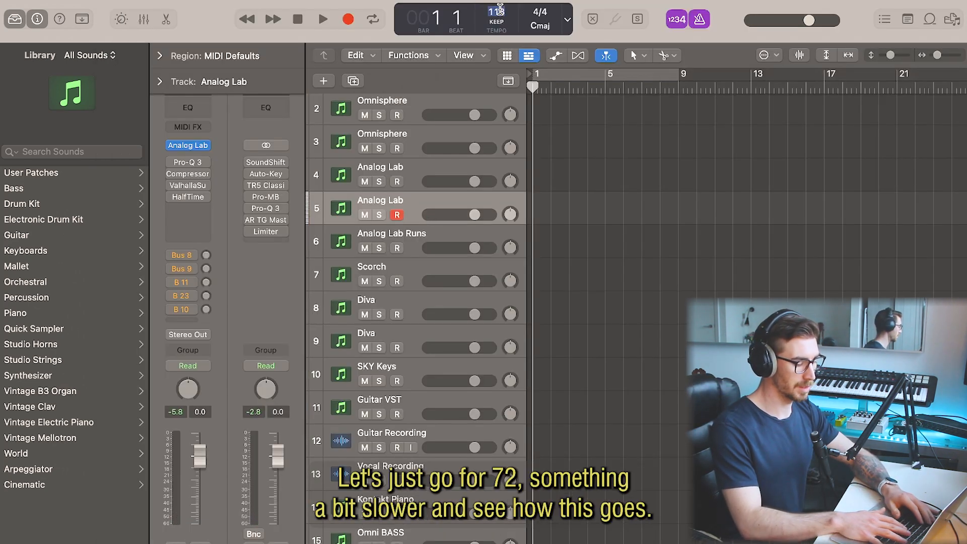
# Set the project tempo to 72 BPM
pyautogui.write('72')
pyautogui.press('Return')
pyautogui.click(707, 274)
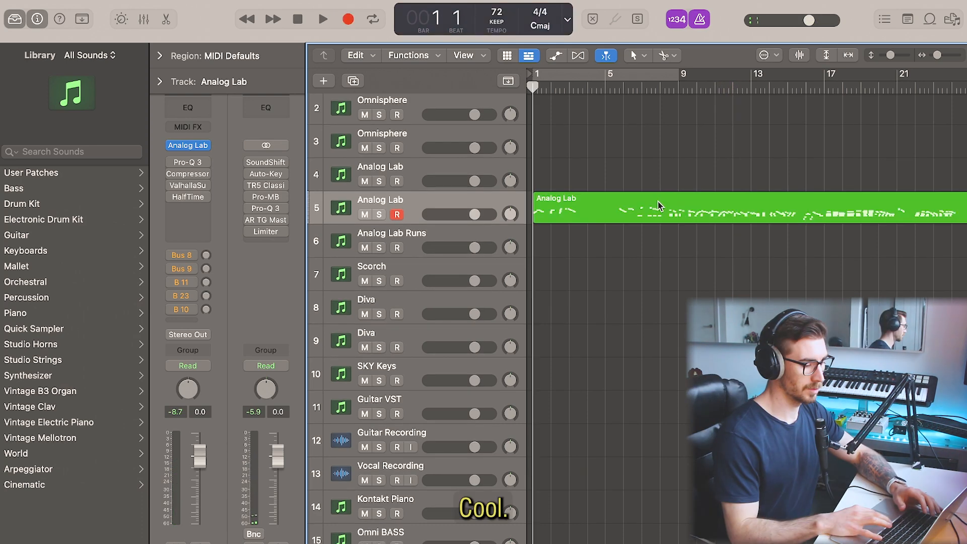
# Bounce the recorded Analog Lab region in place to a new track named multikeys raws
pyautogui.rightClick(658, 206)
pyautogui.click(667, 213)
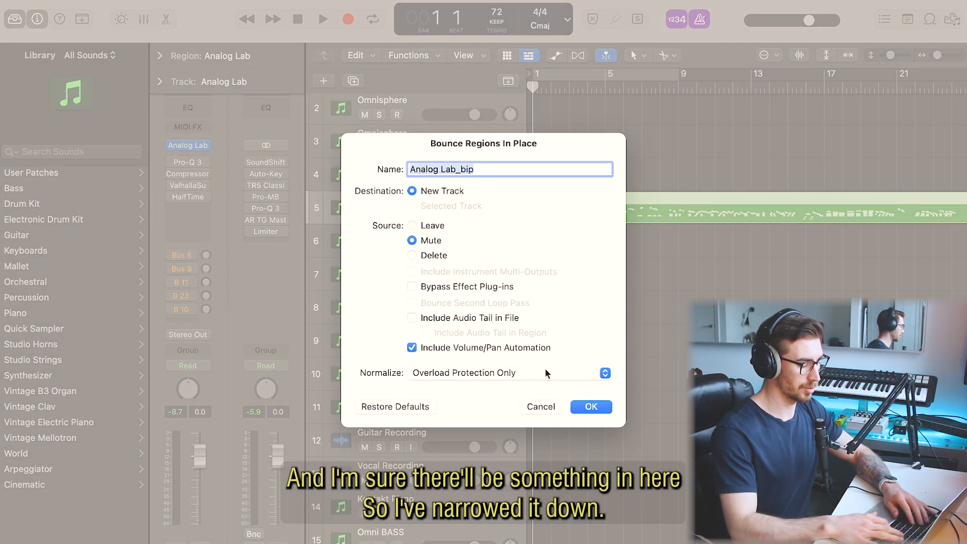
pyautogui.write('multikeys raws')
pyautogui.press('Return')
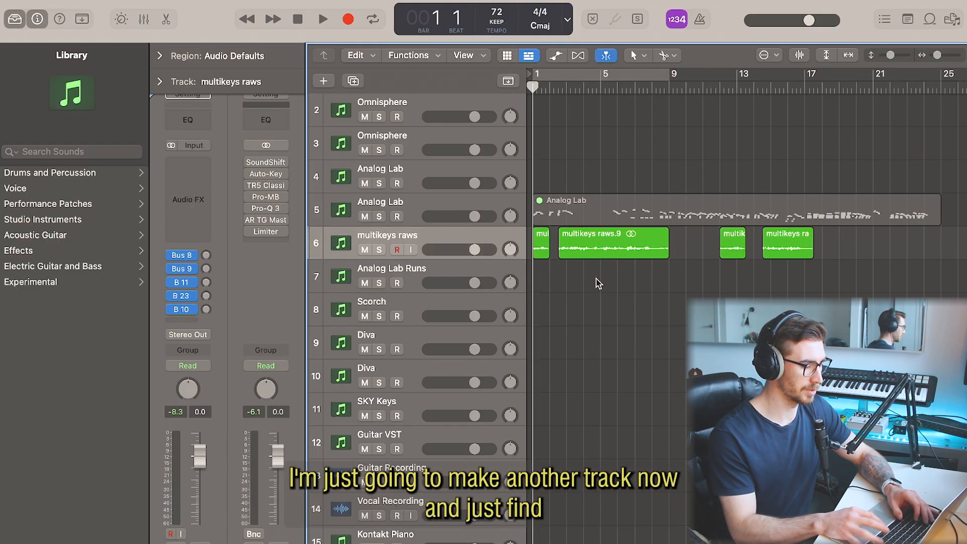
# Duplicate the multikeys raws track to make a separate track for the chopped parts
pyautogui.press('super+Right')
pyautogui.press('super+Right')
pyautogui.press('super+Right')
pyautogui.click(355, 81)
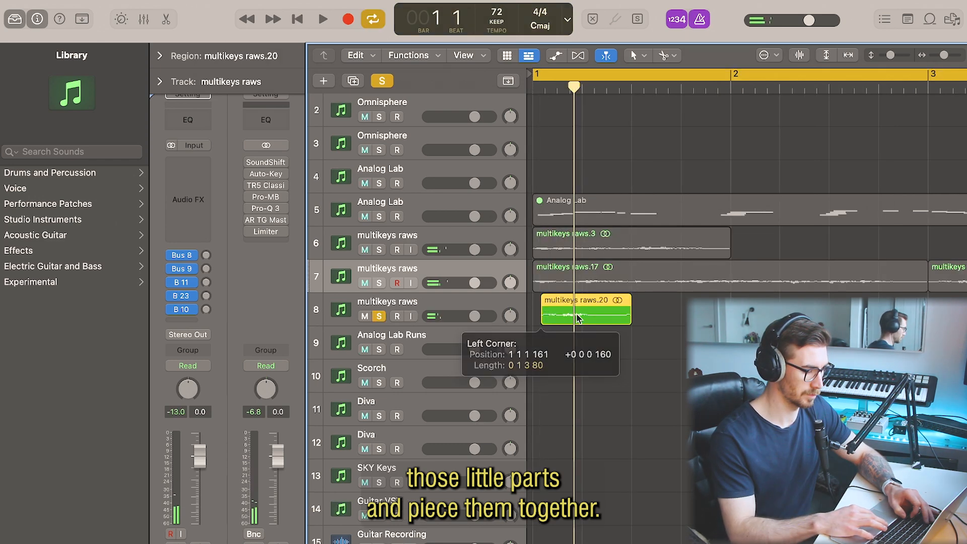
# Arrange the chops on the third multikeys raws track and copy the selected pattern to bar 3
pyautogui.moveTo(586, 313); pyautogui.dragTo(711, 304)
pyautogui.press('super+Right')
pyautogui.press('space')
pyautogui.press('space')
pyautogui.press('space')
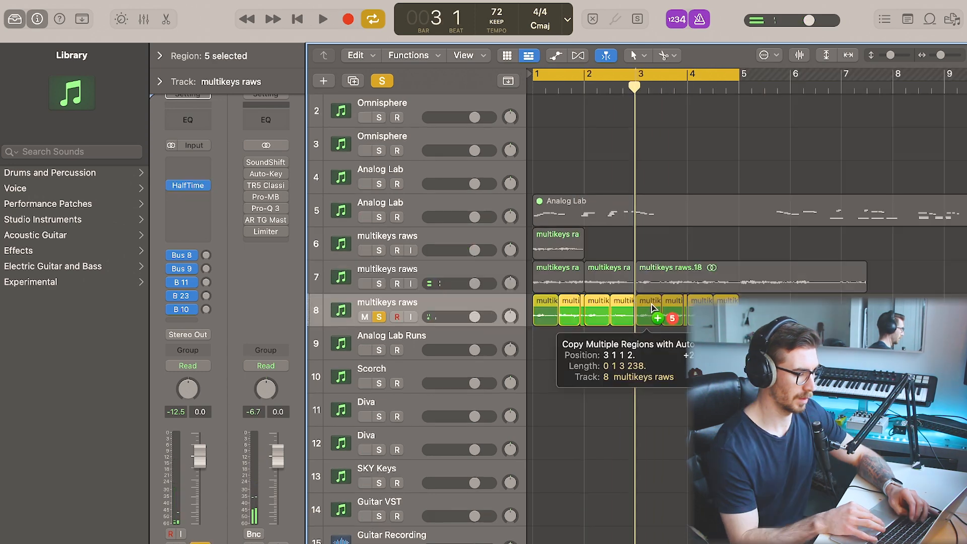
pyautogui.moveTo(655, 306); pyautogui.dragTo(655, 306)
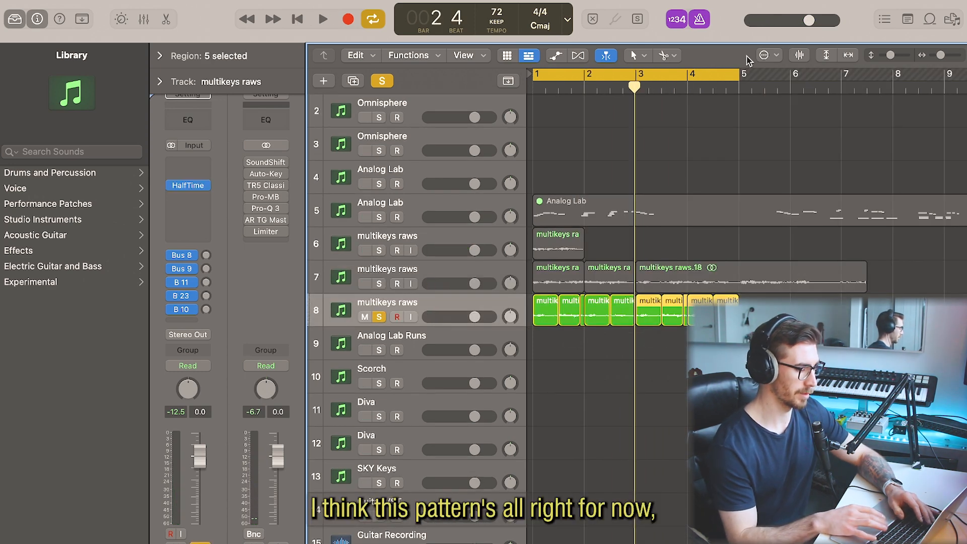
# Reuse the SoundShifter Pitch plug-in on the chopped multikeys raws track and transpose it up 5 semitones
pyautogui.press('space')
pyautogui.moveTo(270, 165); pyautogui.dragTo(187, 175)
pyautogui.click(188, 174)
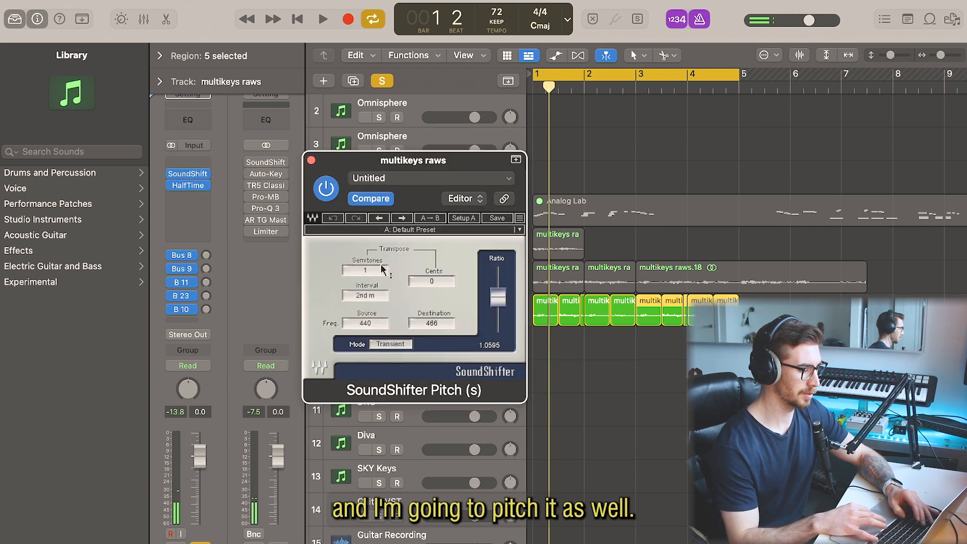
pyautogui.scroll(4, 377, 270)
pyautogui.press('space')
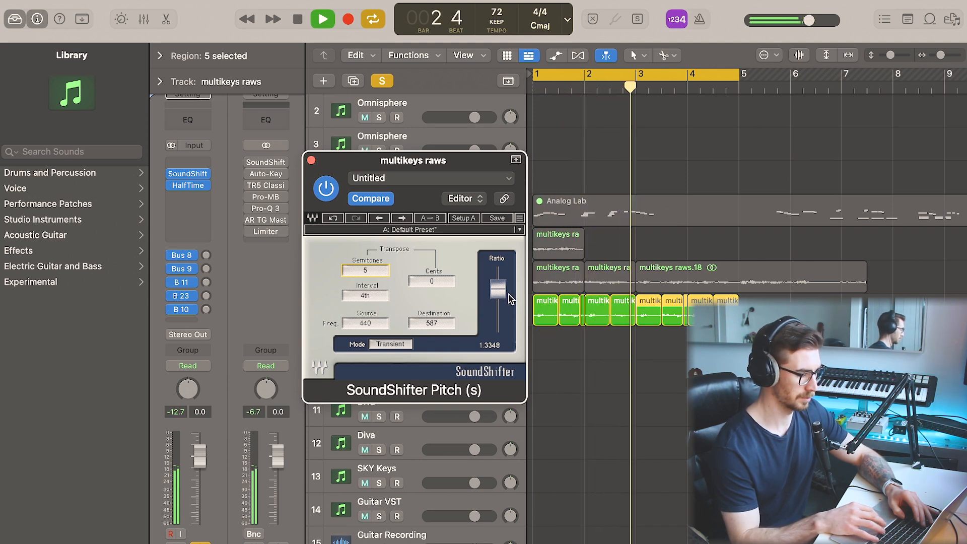
pyautogui.click(311, 161)
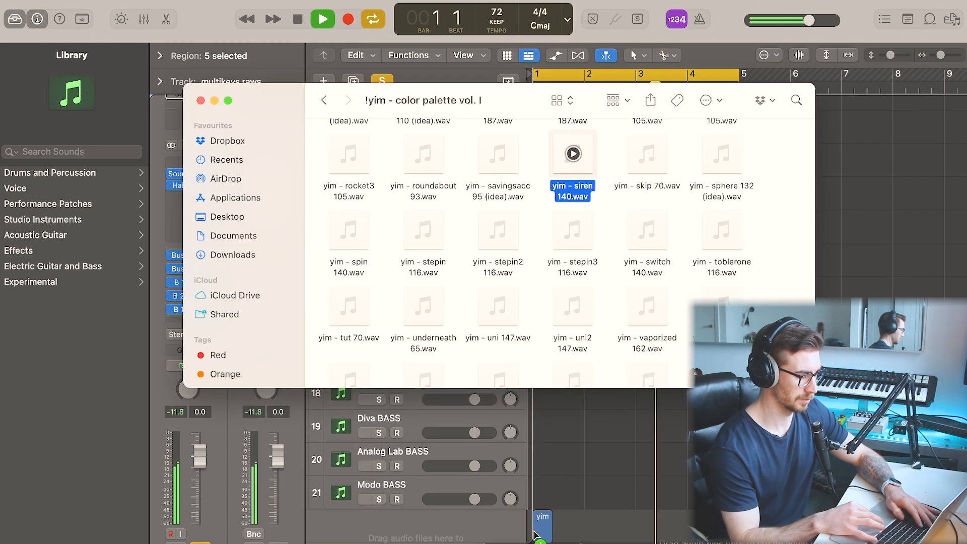
# Import yim - siren 140.wav from the color palette vol. I folder onto a new audio track at bar 1
pyautogui.moveTo(573, 154); pyautogui.dragTo(556, 534)
pyautogui.click(575, 486)
pyautogui.press('space')
pyautogui.scroll(3, 582, 531)
pyautogui.press('Return')
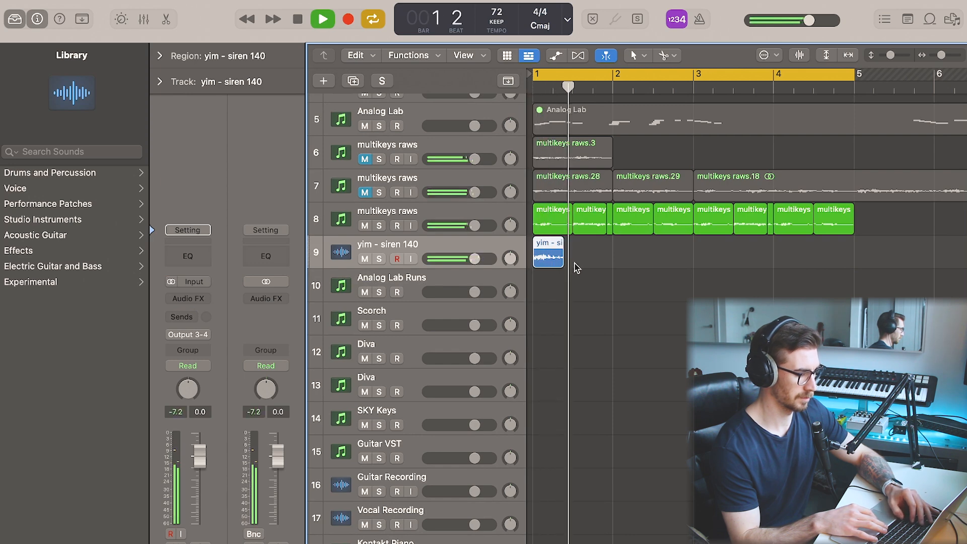
# Insert a Stereo Delay on the yim - siren 140 track and move its region to beat 3 of bar 1
pyautogui.press('space')
pyautogui.click(188, 298)
pyautogui.moveTo(224, 423)
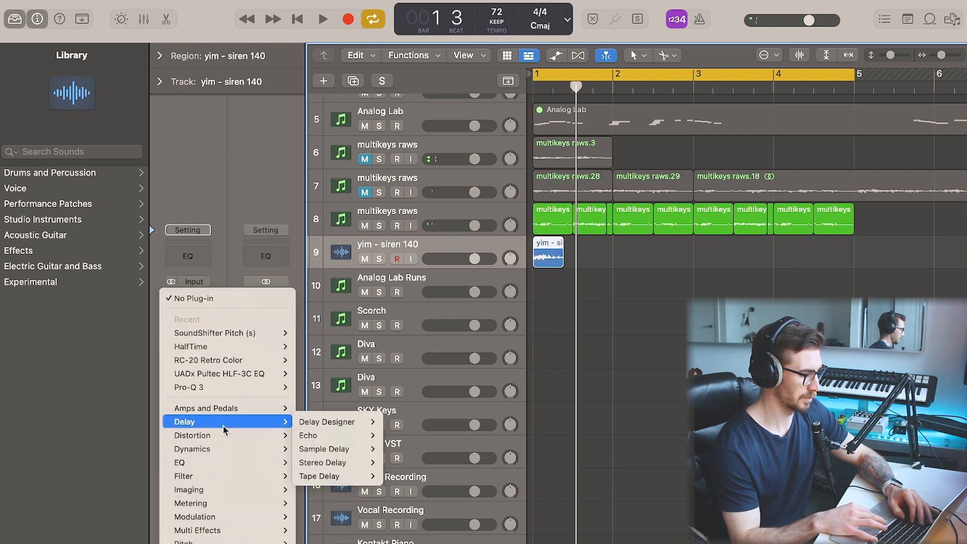
pyautogui.click(304, 463)
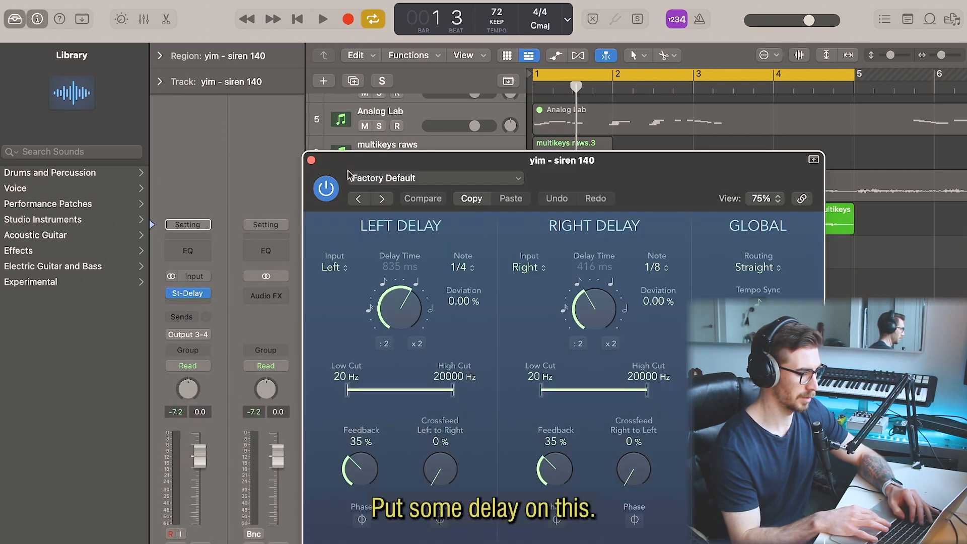
pyautogui.click(311, 161)
pyautogui.moveTo(547, 263); pyautogui.dragTo(588, 263)
# Insert the UADx 1176AE Compressor on the yim - siren 140 track and play back the result
pyautogui.click(194, 303)
pyautogui.moveTo(226, 432)
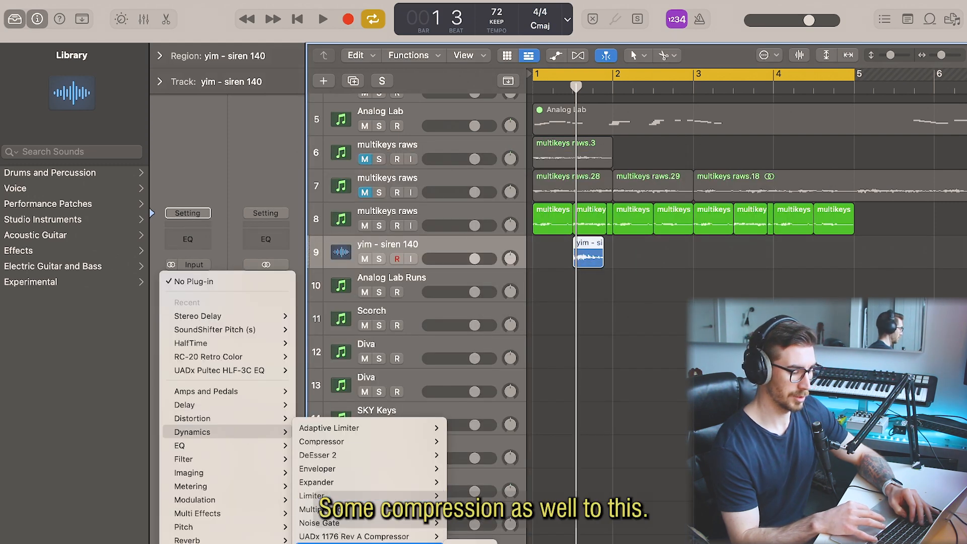
pyautogui.click(370, 543)
pyautogui.press('space')
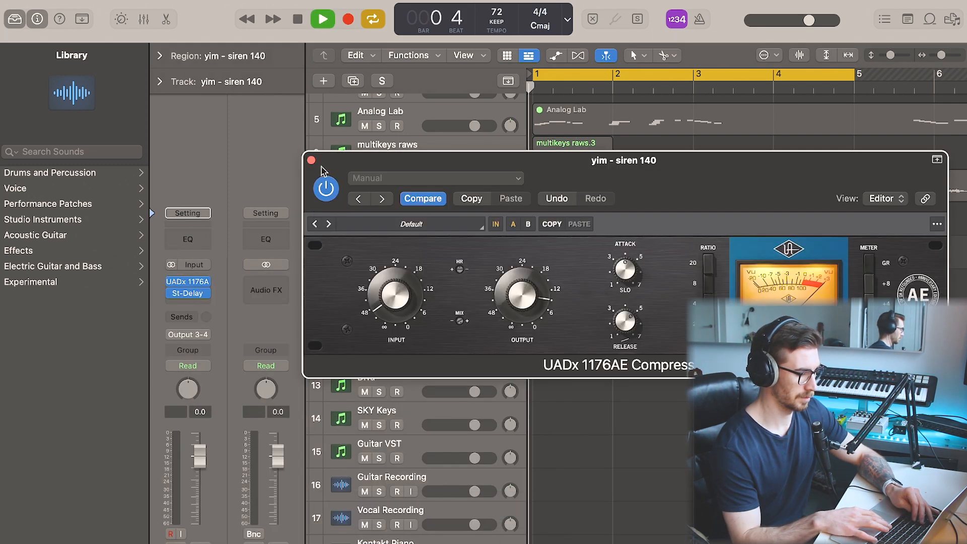
pyautogui.click(311, 160)
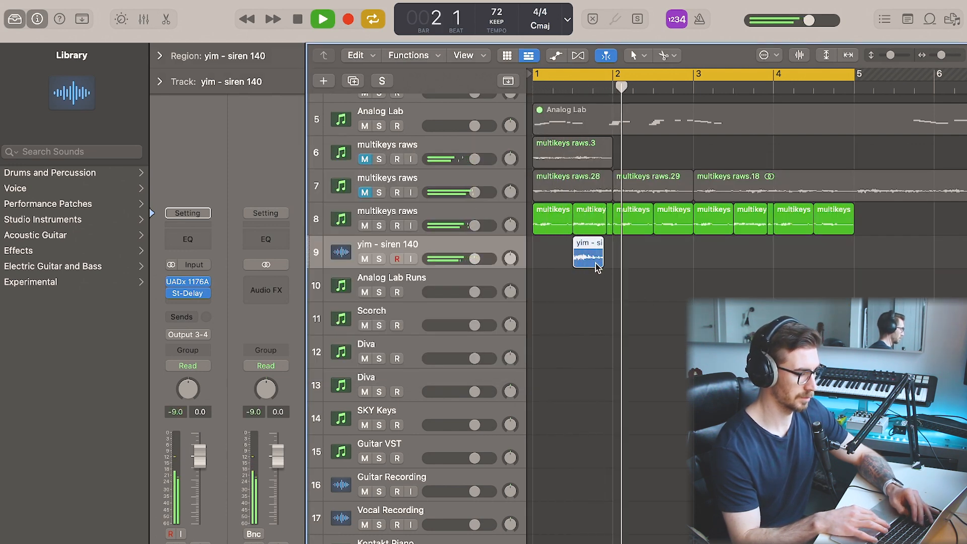
# Copy the siren region to beat 3 of bar 3
pyautogui.moveTo(602, 257); pyautogui.dragTo(761, 258)
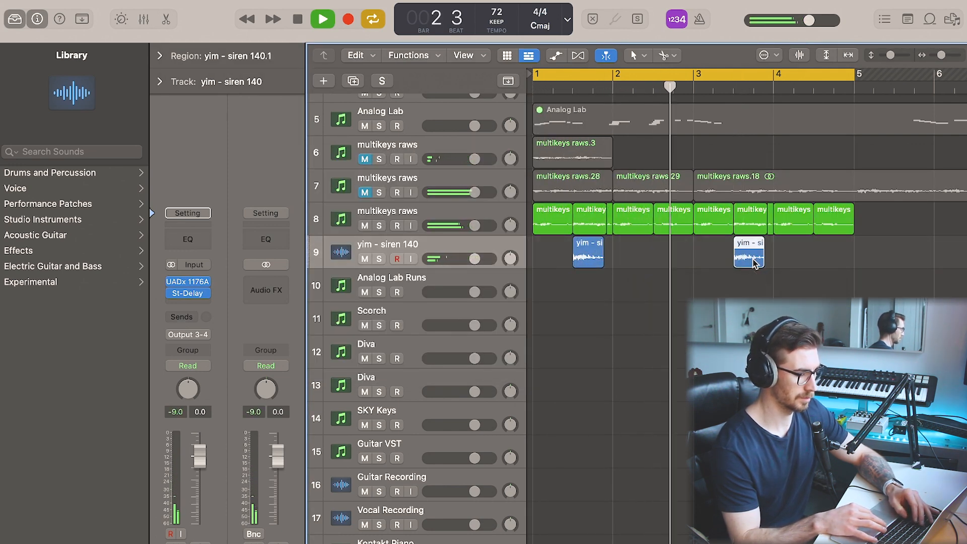
pyautogui.press('super+Left')
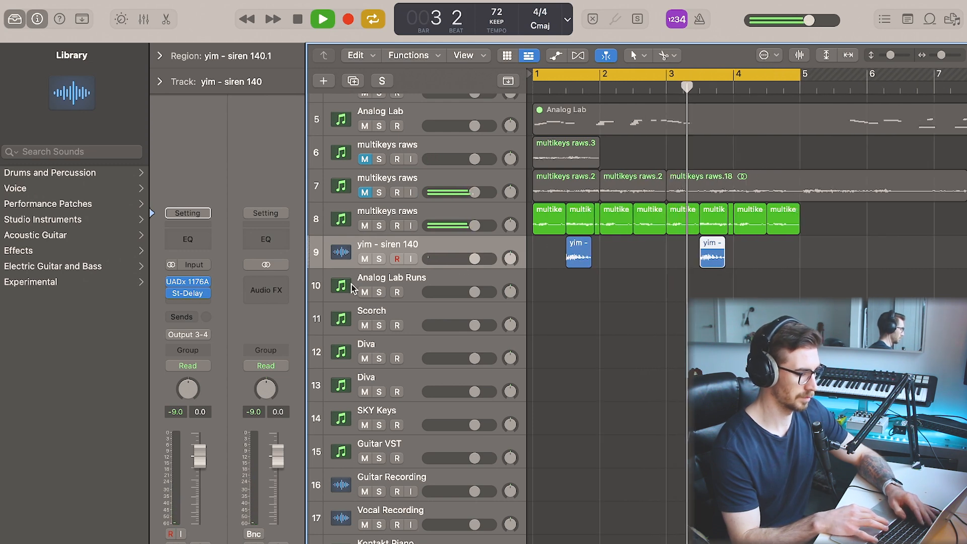
pyautogui.click(195, 304)
pyautogui.moveTo(200, 364)
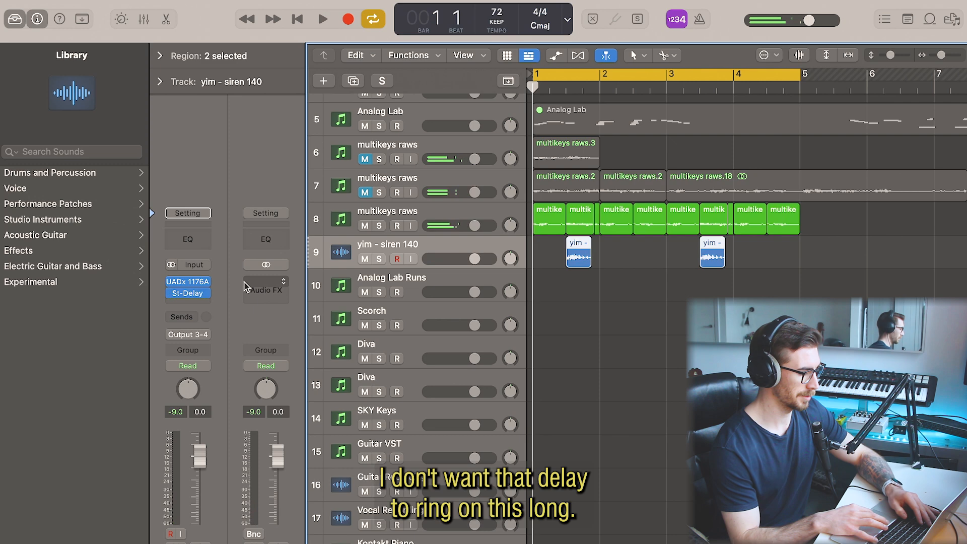
pyautogui.click(182, 317)
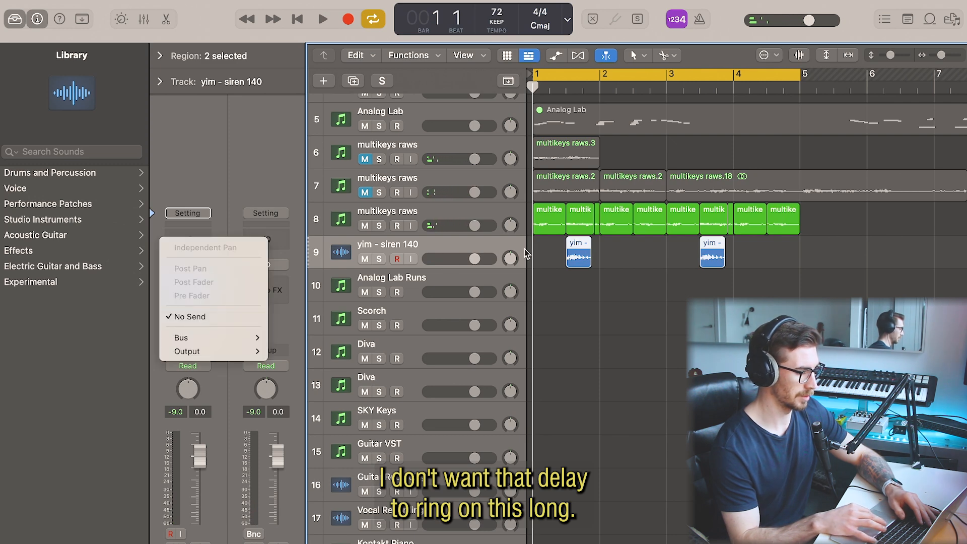
pyautogui.click(633, 258)
# Bounce the two siren regions in place as yim - siren and shorten the bounced region to its first hit
pyautogui.rightClick(580, 258)
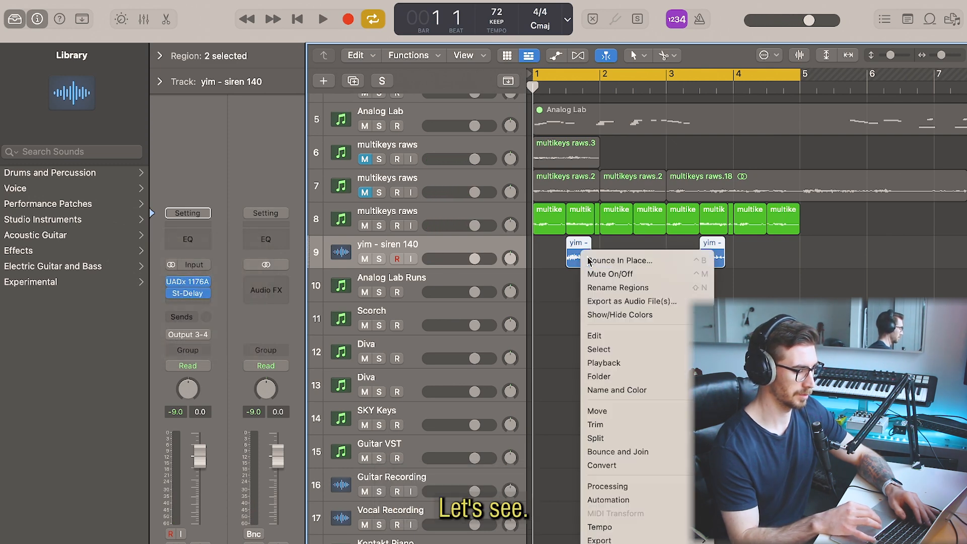
pyautogui.click(588, 261)
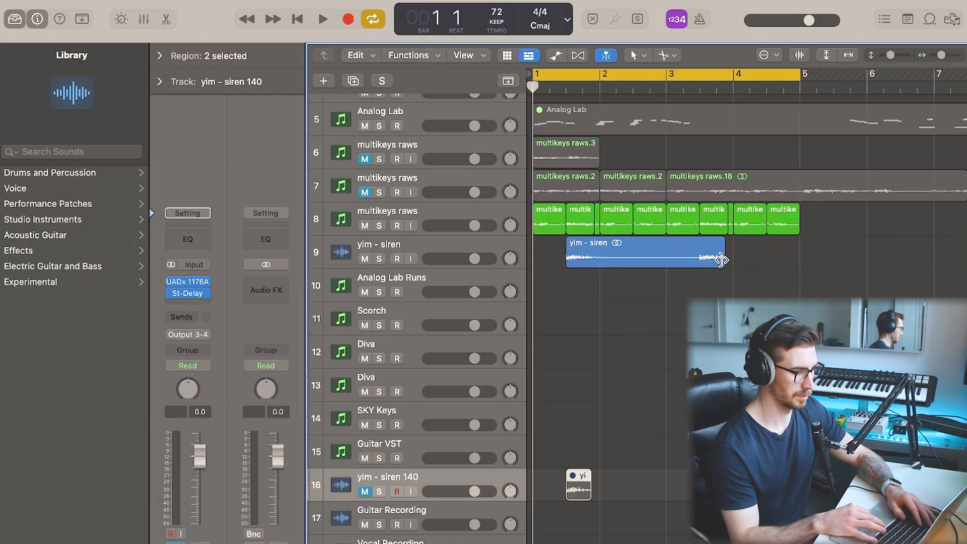
pyautogui.moveTo(723, 260); pyautogui.dragTo(629, 264)
# Copy the bounced siren region to beat 3 of bar 3 and trim both copies to end at the next bar line
pyautogui.moveTo(590, 254); pyautogui.dragTo(726, 255)
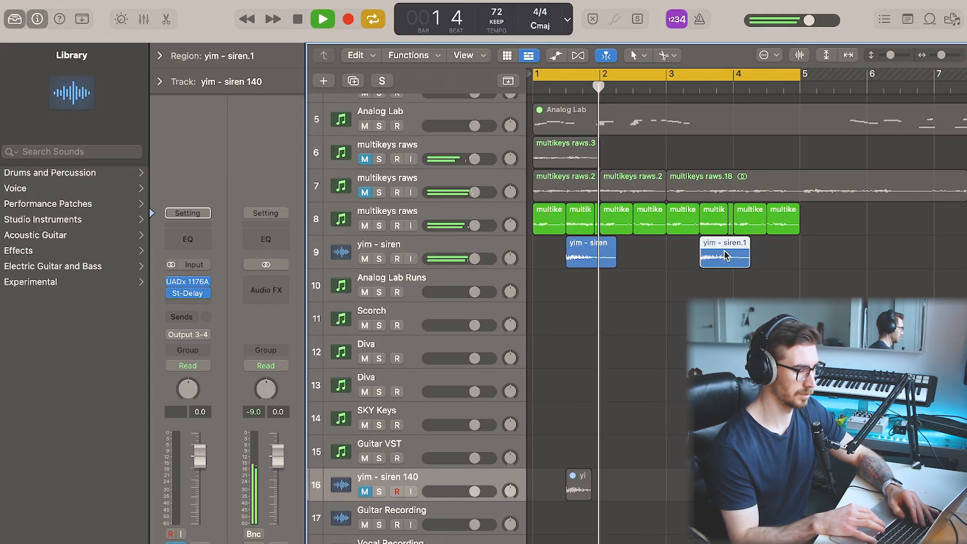
pyautogui.keyDown('shift'); pyautogui.click(592, 257); pyautogui.keyUp('shift')
pyautogui.press('space')
pyautogui.moveTo(615, 263); pyautogui.dragTo(599, 264)
pyautogui.press('space')
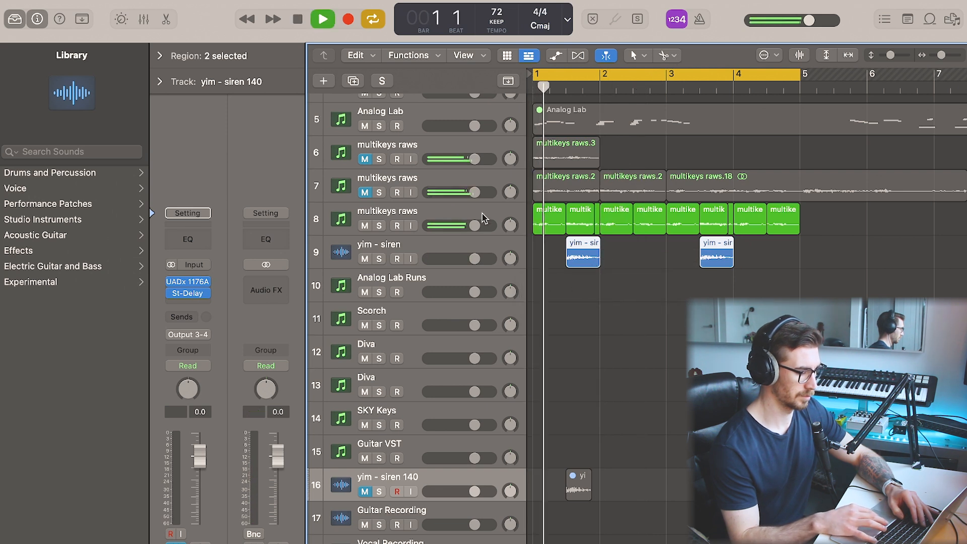
# Insert the UADx 1176AE Compressor on the chopped multikeys raws track and listen to the loop
pyautogui.click(461, 214)
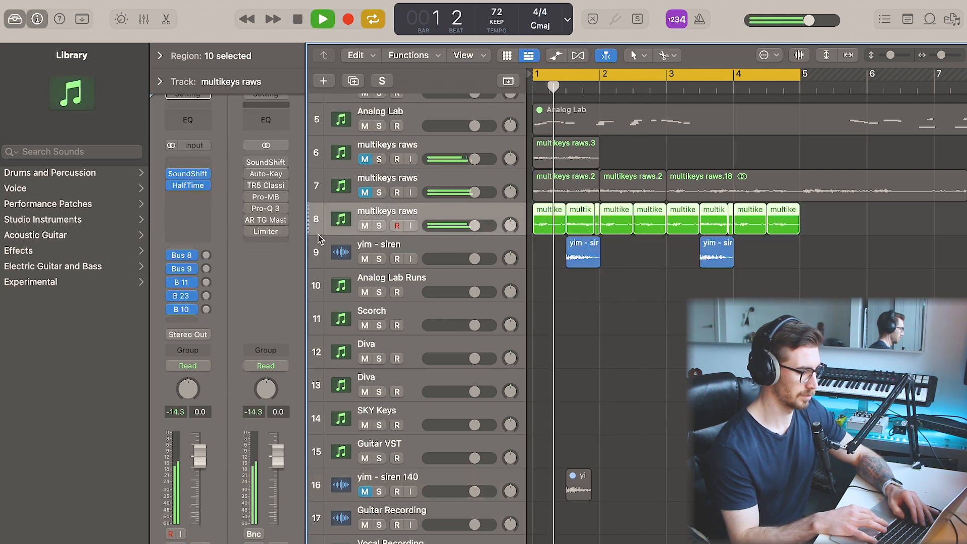
pyautogui.click(193, 161)
pyautogui.moveTo(208, 200)
pyautogui.click(317, 196)
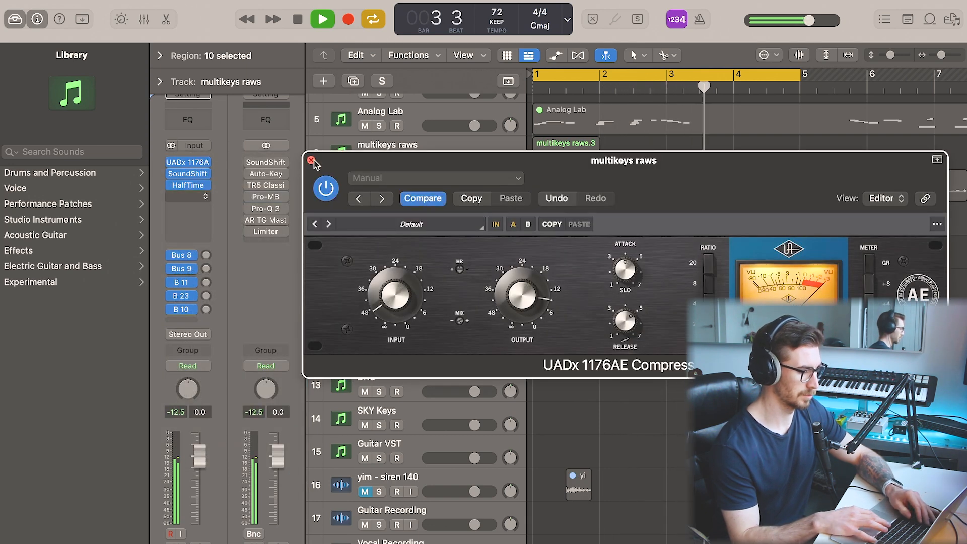
pyautogui.click(311, 161)
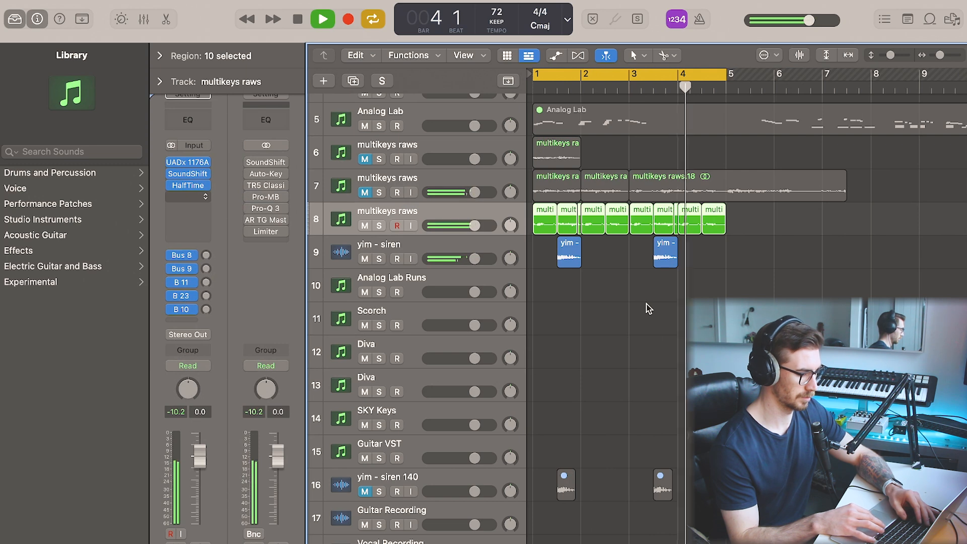
pyautogui.press('space')
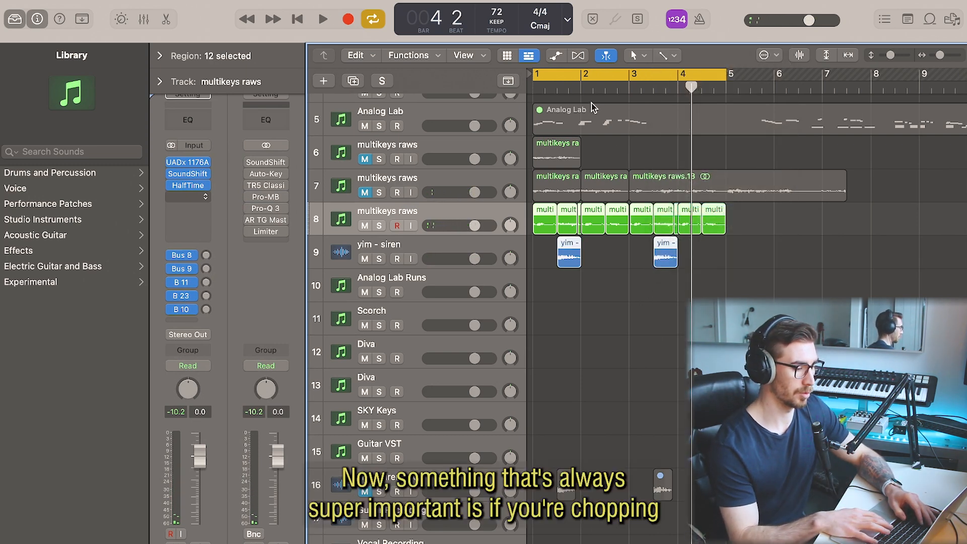
# Examine the short fades at the edges of the multikeys chops and siren regions
pyautogui.click(579, 90)
pyautogui.scroll(10, 579, 90)
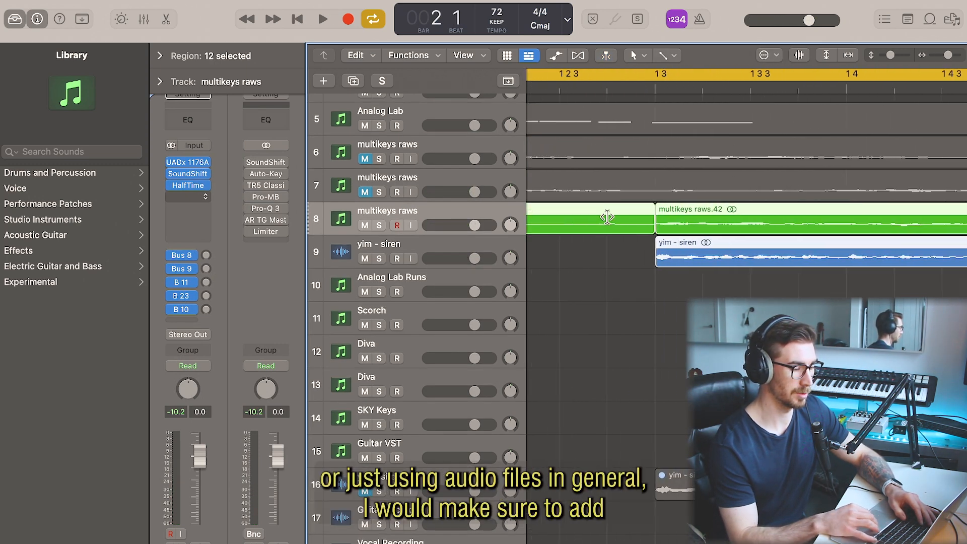
pyautogui.scroll(10, 607, 217)
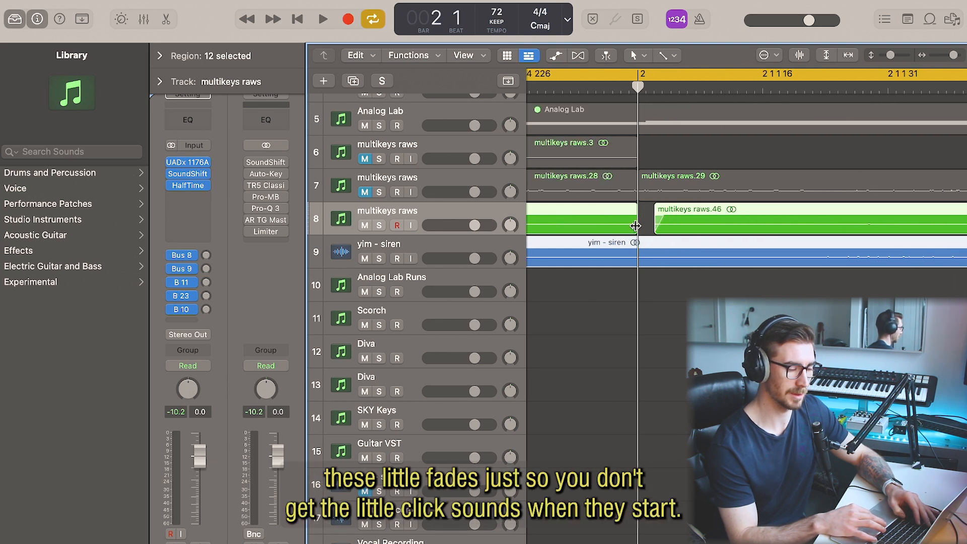
pyautogui.scroll(-5, 663, 278)
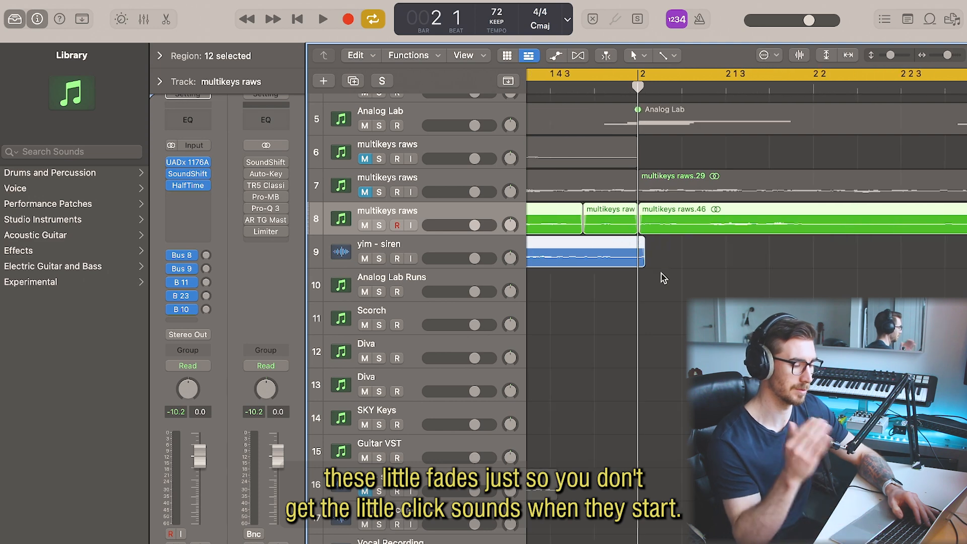
pyautogui.scroll(-5, 663, 278)
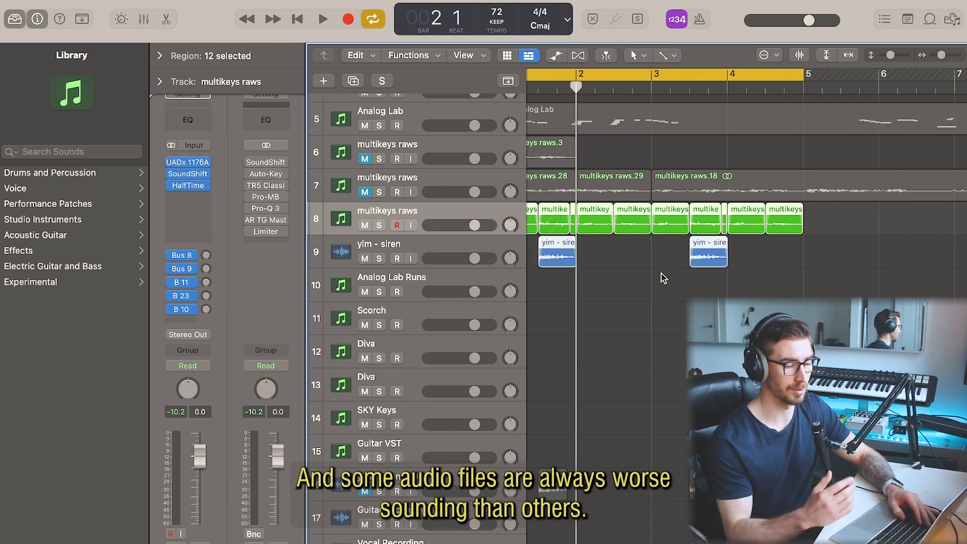
pyautogui.scroll(-5, 660, 276)
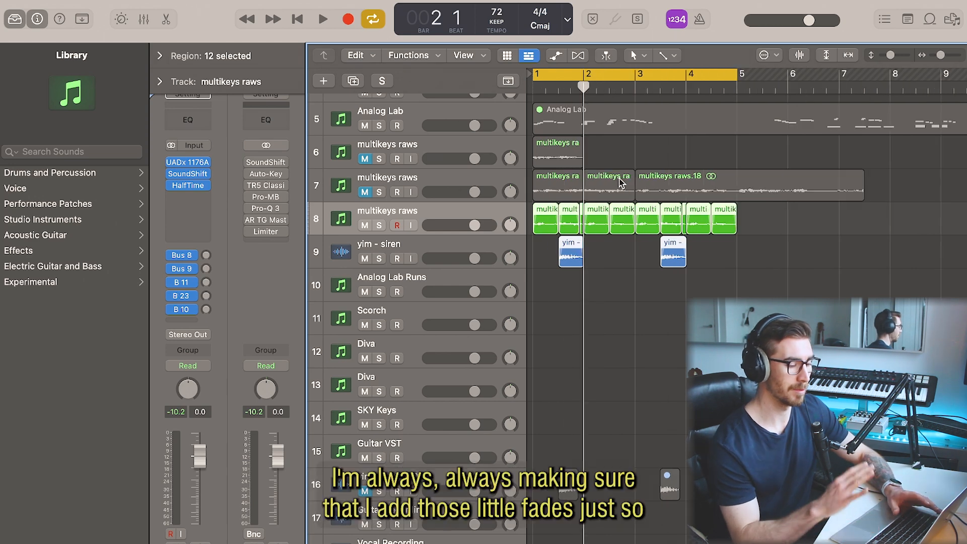
pyautogui.scroll(10, 604, 246)
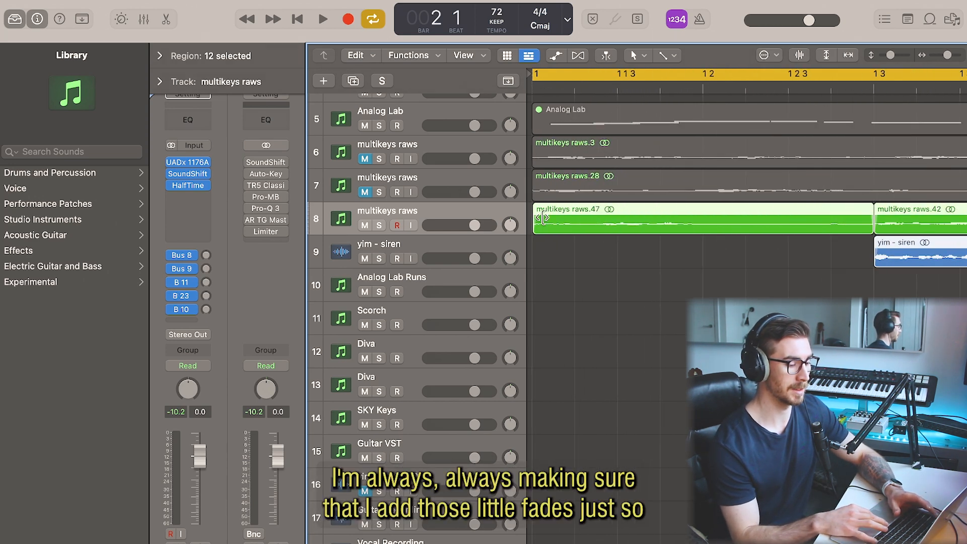
# Switch to Finder for another sample and add the KLANG-D03----LOOP-006-120 loop to the project at bar 1
pyautogui.scroll(-4, 703, 263)
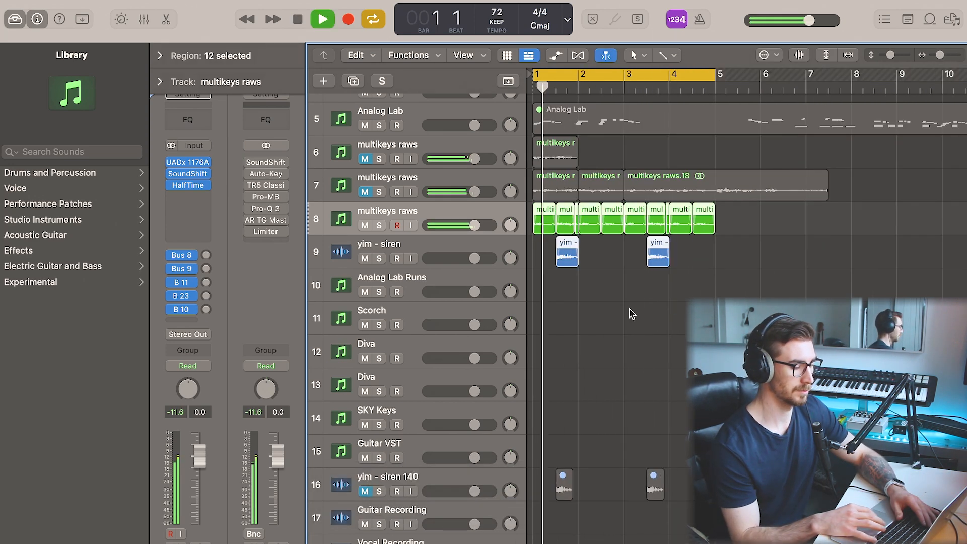
pyautogui.hotkey('ctrl', 'Up')
pyautogui.click(734, 134)
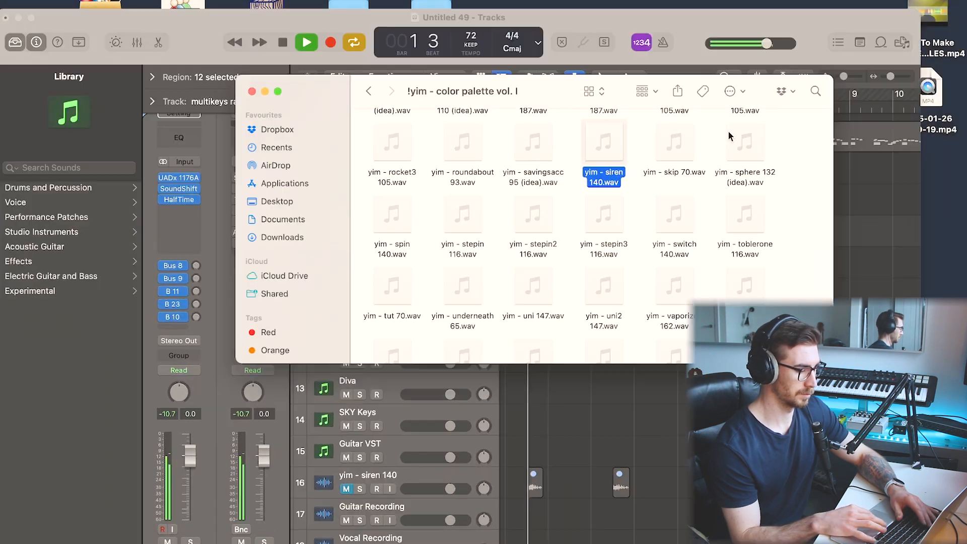
pyautogui.click(325, 100)
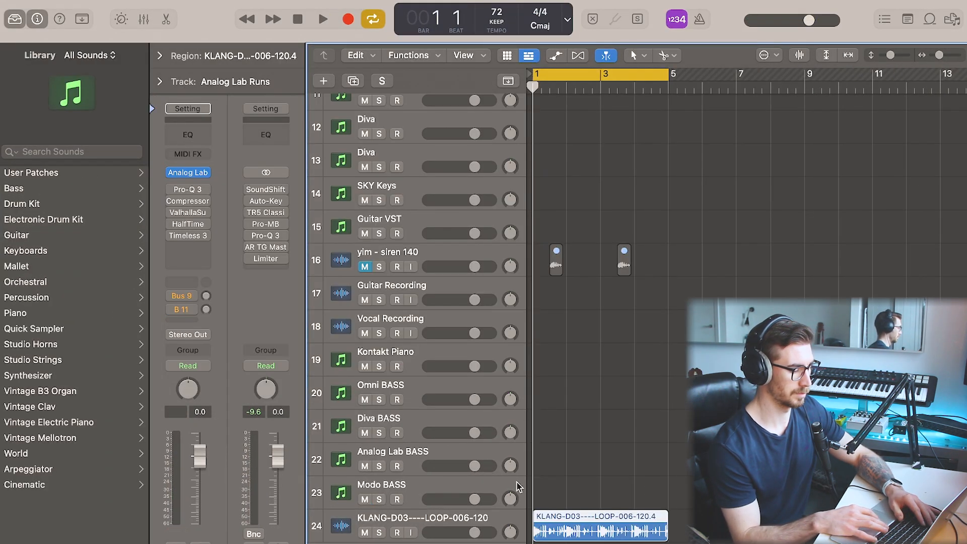
# Play the arrangement and move the KLANG loop track up to sit directly below the yim - siren track
pyautogui.press('space')
pyautogui.moveTo(485, 519); pyautogui.dragTo(488, 128)
pyautogui.scroll(5, 487, 227)
pyautogui.moveTo(482, 295); pyautogui.dragTo(479, 232)
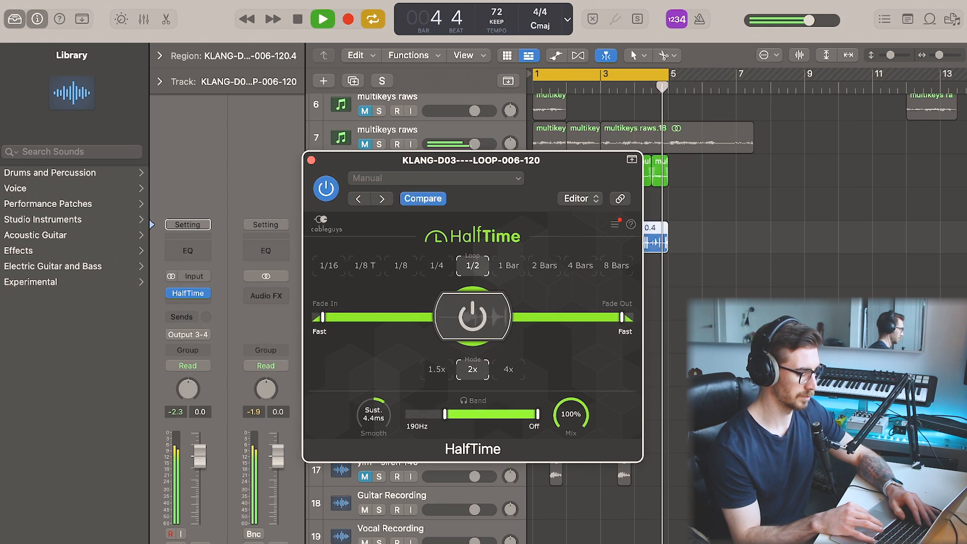
# Raise the lower band limit of HalfTime to 597 Hz and insert DH-Flanger after it on the KLANG loop track
pyautogui.moveTo(444, 414); pyautogui.dragTo(464, 412)
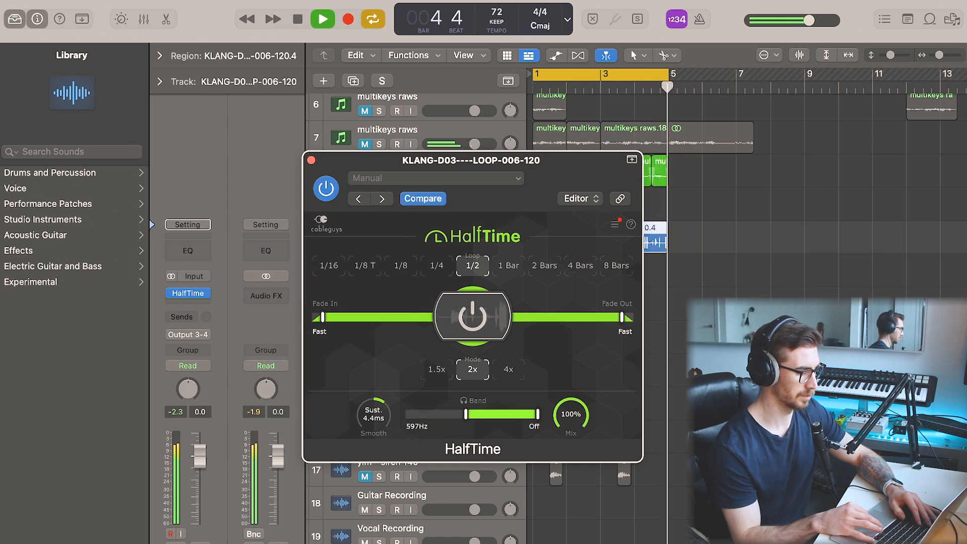
pyautogui.click(311, 160)
pyautogui.click(205, 292)
pyautogui.moveTo(232, 540)
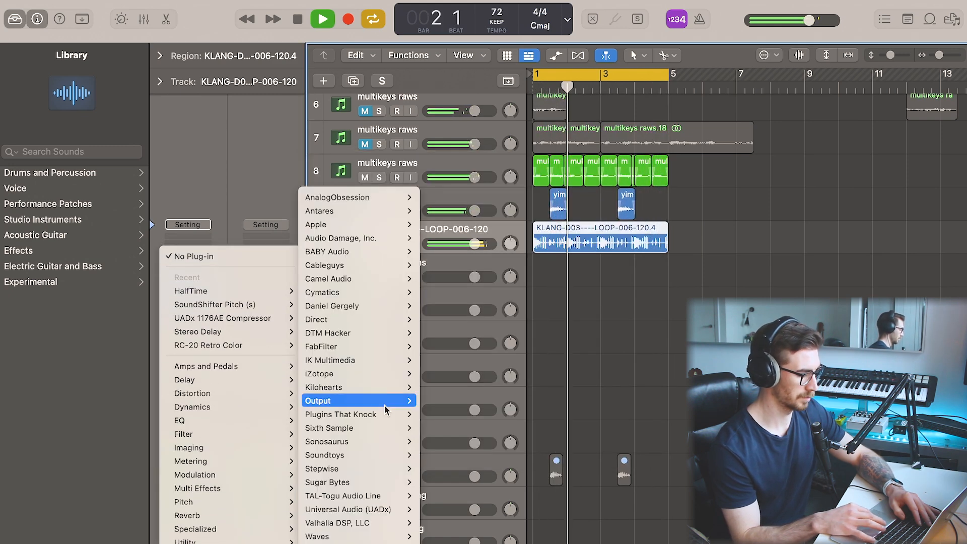
pyautogui.moveTo(383, 332)
pyautogui.click(444, 333)
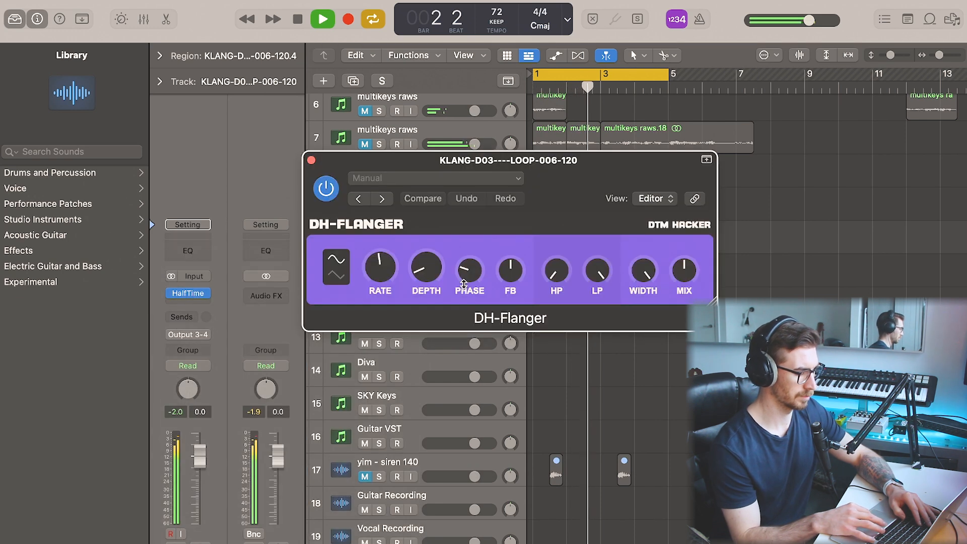
pyautogui.click(311, 160)
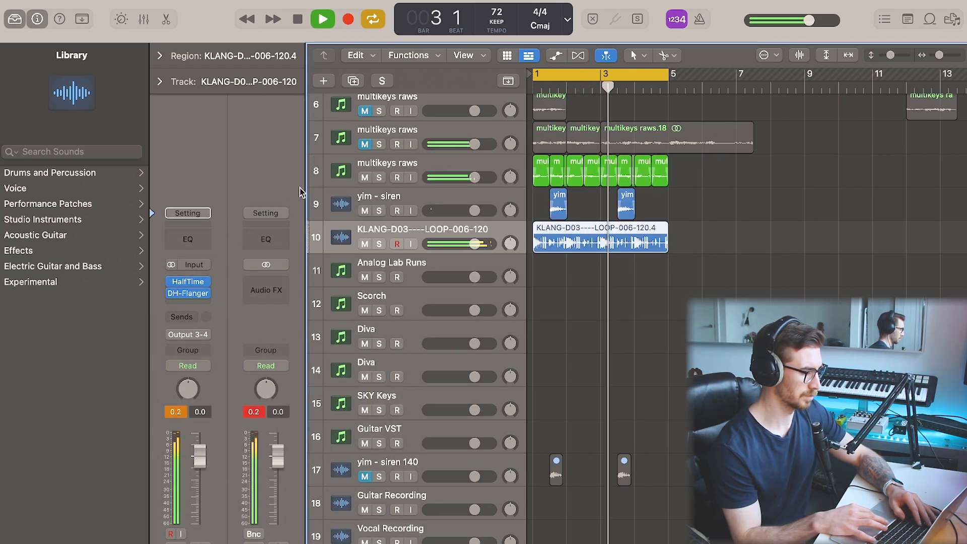
# Add a Bus 11 send at -16.9 dB to the KLANG loop track
pyautogui.click(187, 317)
pyautogui.moveTo(222, 337)
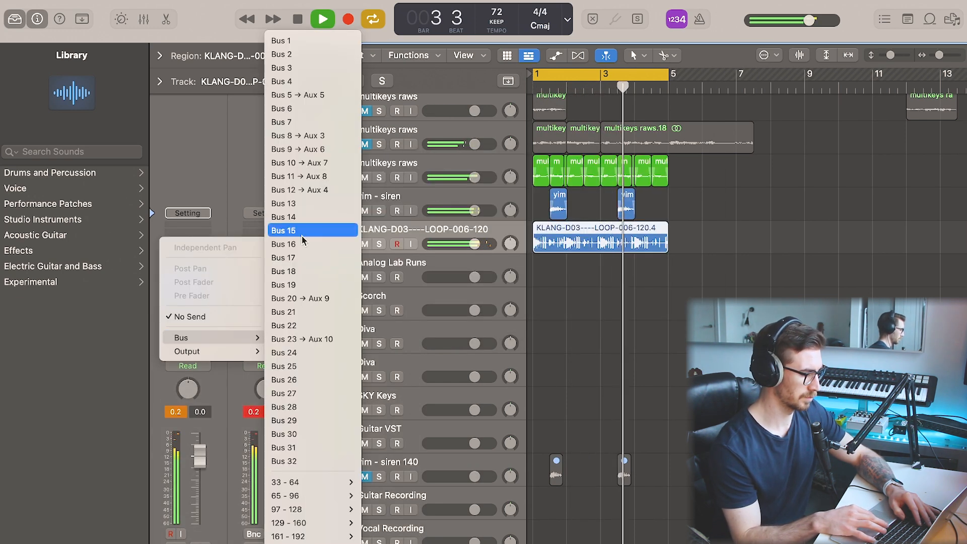
pyautogui.click(302, 175)
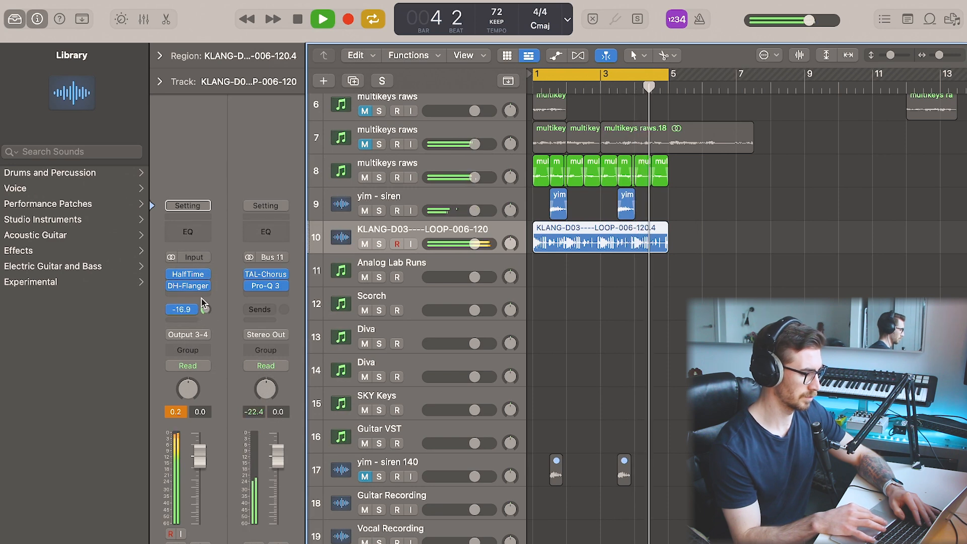
pyautogui.click(202, 297)
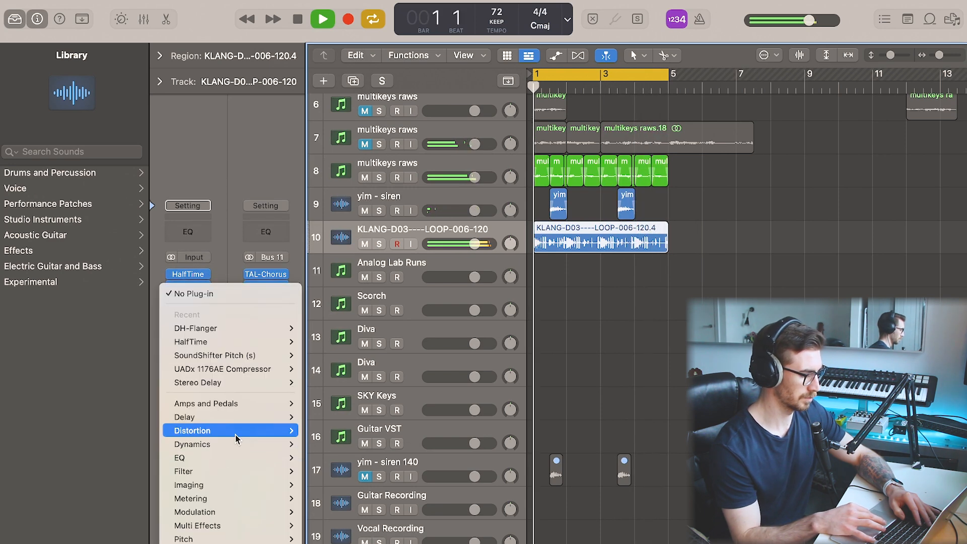
pyautogui.moveTo(231, 457)
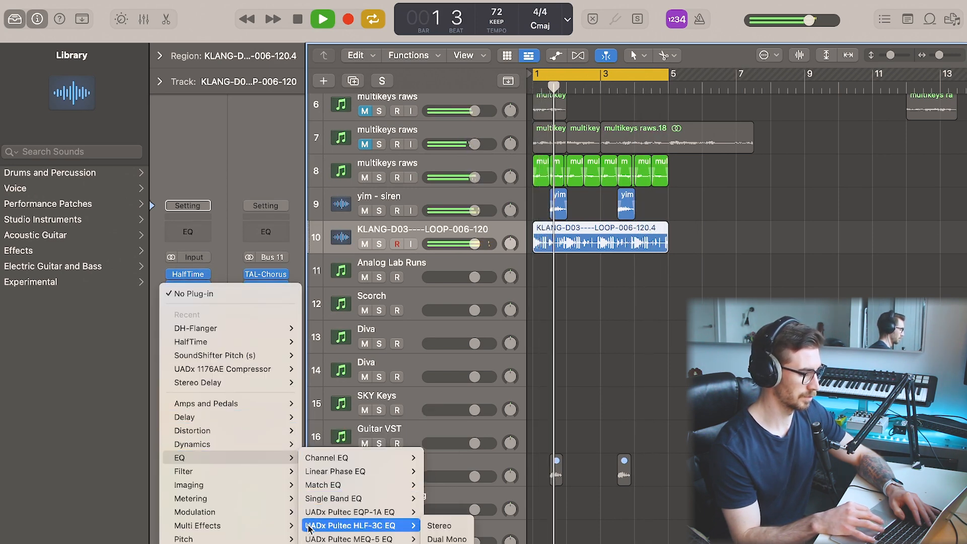
pyautogui.press('Escape')
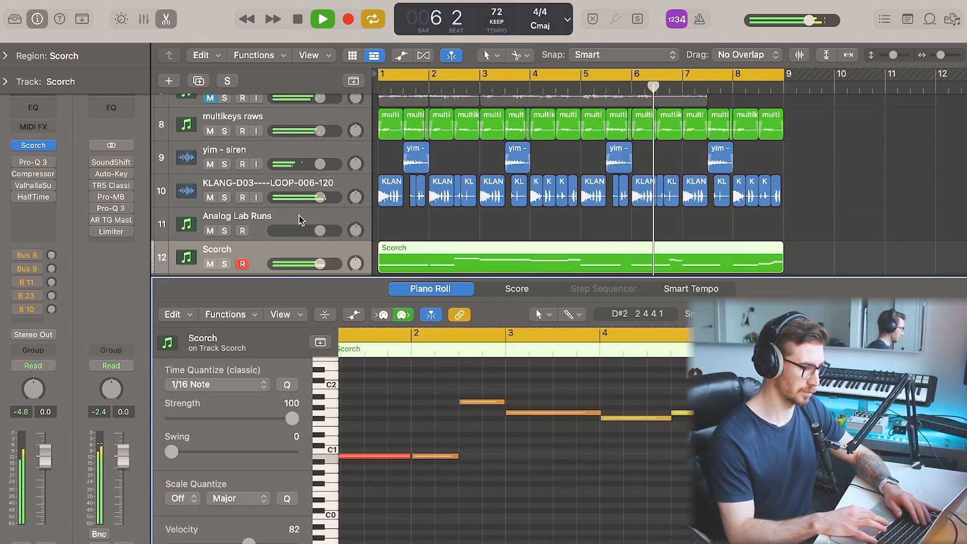
# Mute the KLANG loop track and move the Scorch track above it, directly below yim - siren
pyautogui.click(210, 197)
pyautogui.moveTo(280, 255); pyautogui.dragTo(288, 188)
pyautogui.hscroll(5, 642, 412)
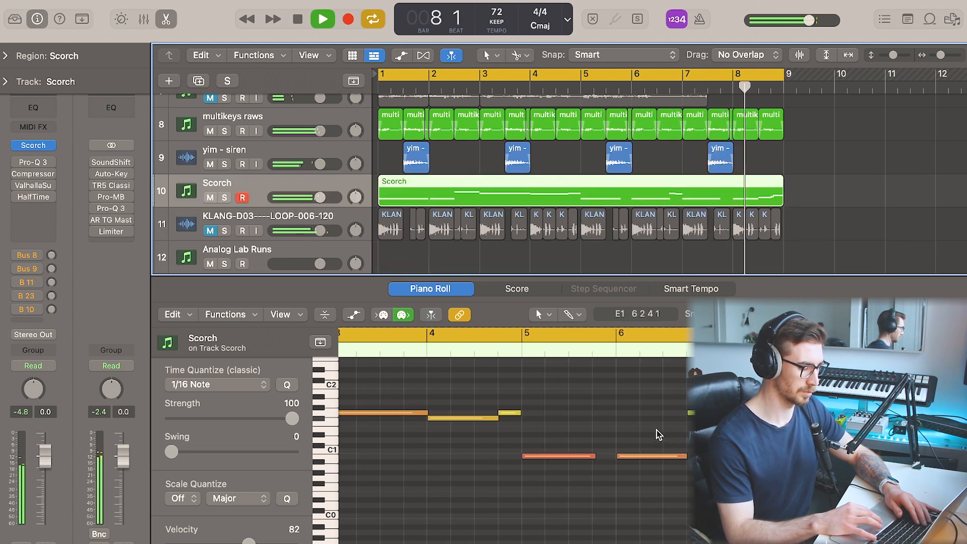
pyautogui.press('p')
pyautogui.scroll(2, 462, 168)
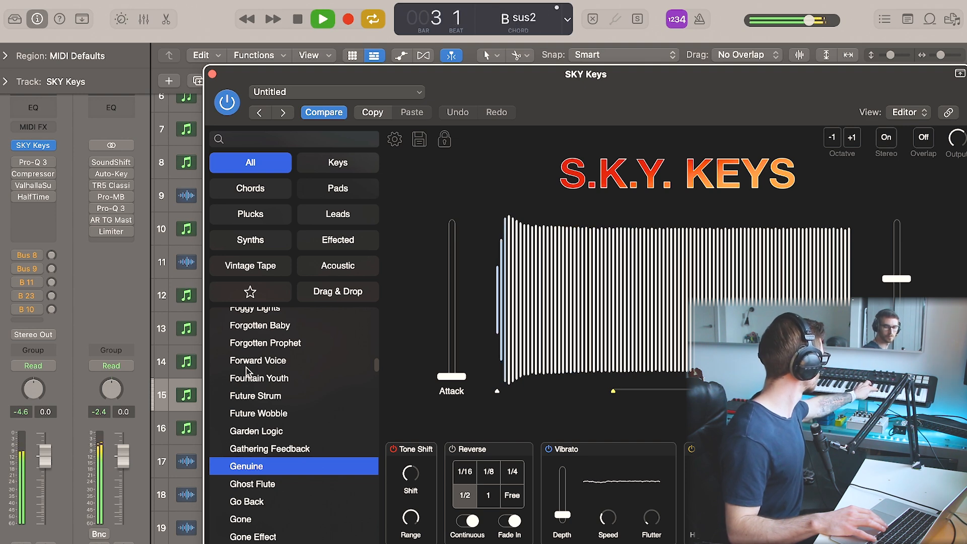
# Close the SKY Keys instrument window, insert the UADx Pultec HLF-3C EQ on its track and turn up the low-cut knob
pyautogui.press('space')
pyautogui.click(212, 75)
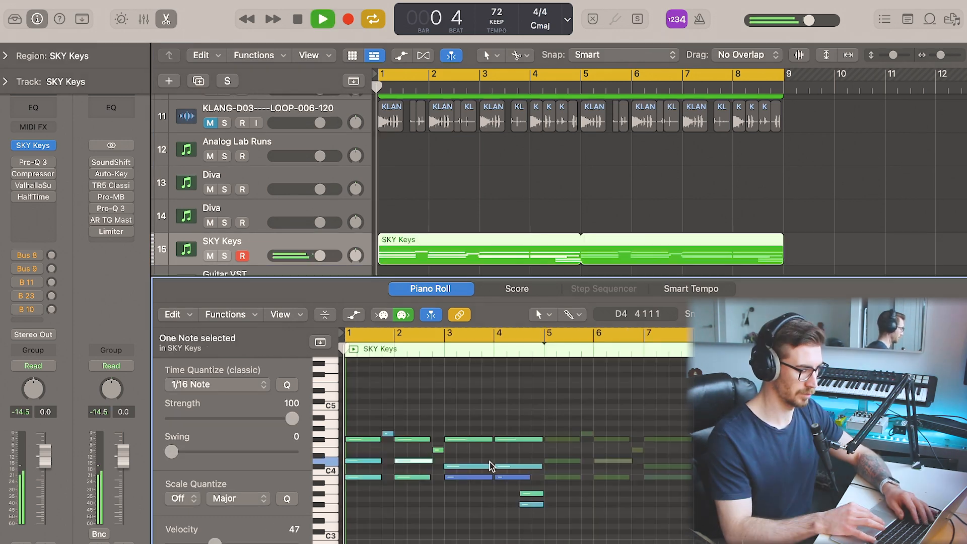
pyautogui.click(33, 208)
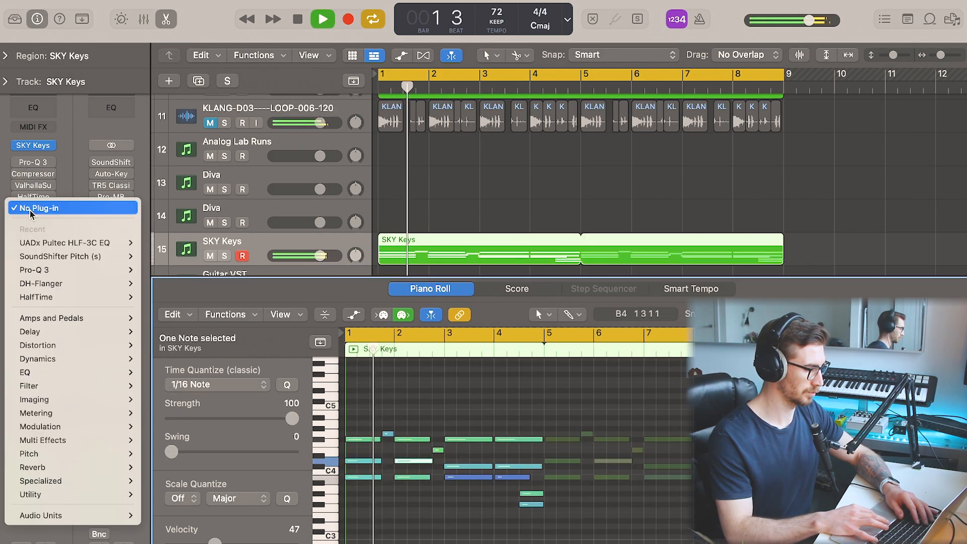
pyautogui.click(46, 244)
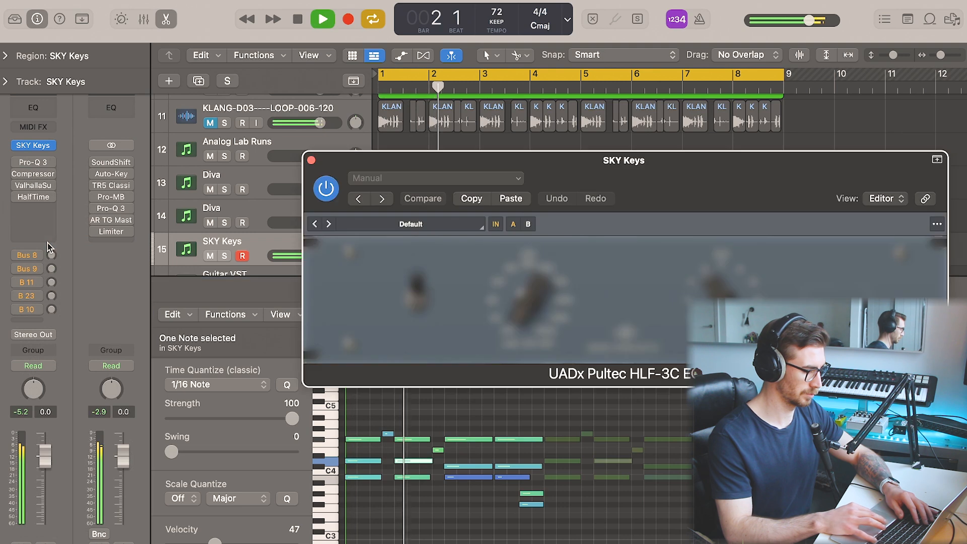
pyautogui.moveTo(506, 280); pyautogui.dragTo(543, 267)
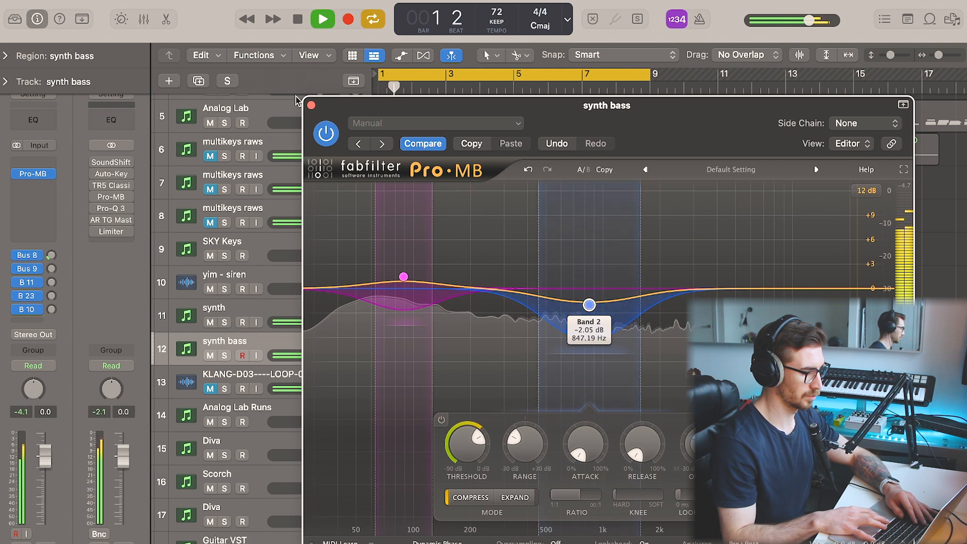
# Hide the synth bass Pro-MB window and examine the muted KLANG loop chops across bars 1 to 8
pyautogui.press('v')
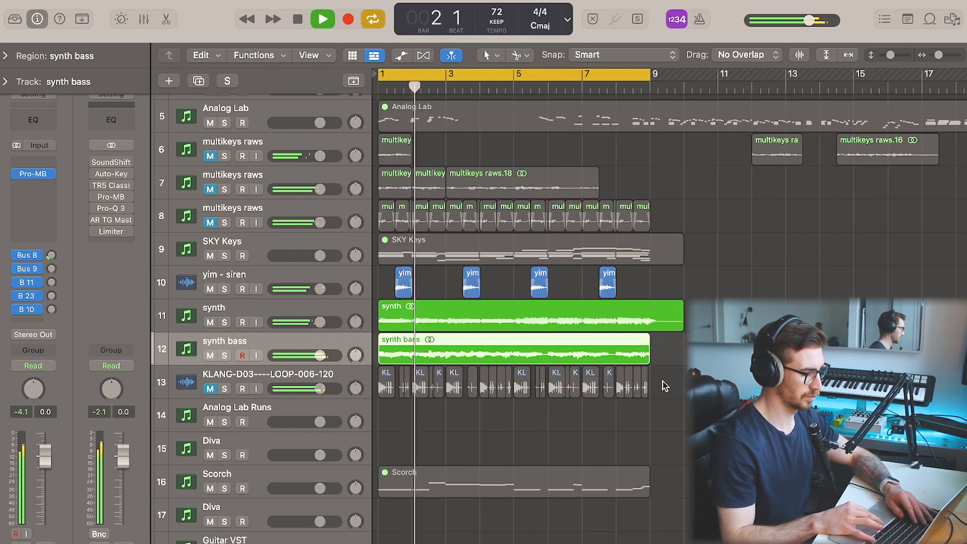
pyautogui.click(633, 416)
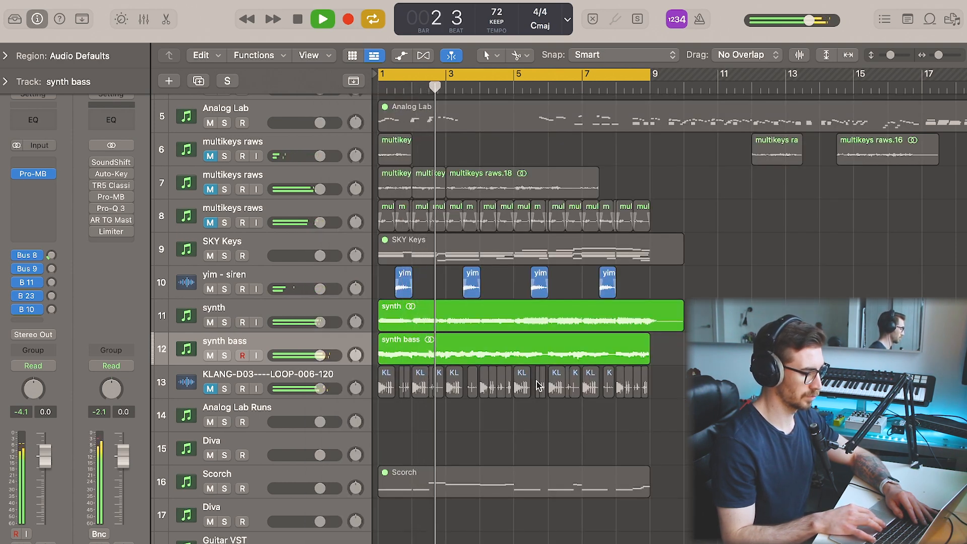
pyautogui.scroll(5, 610, 376)
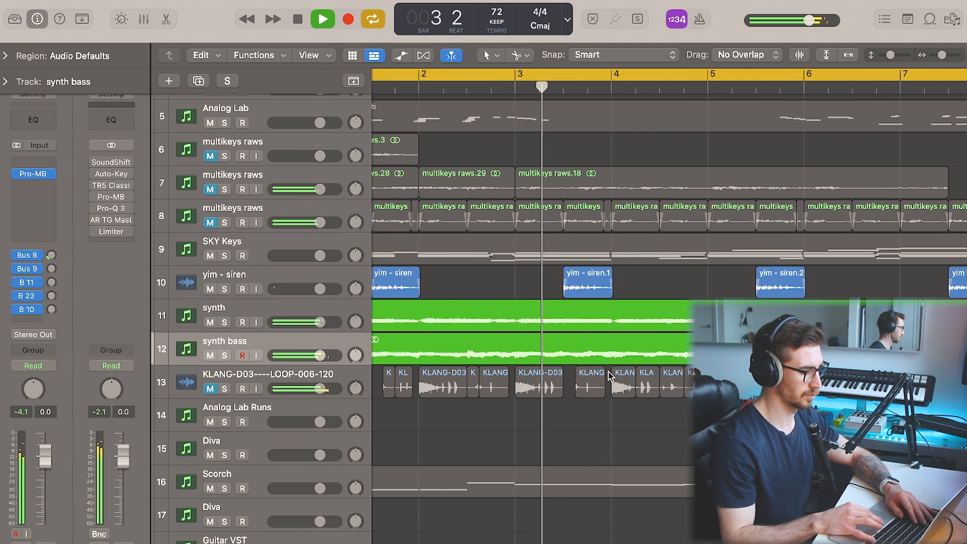
pyautogui.scroll(-5, 611, 376)
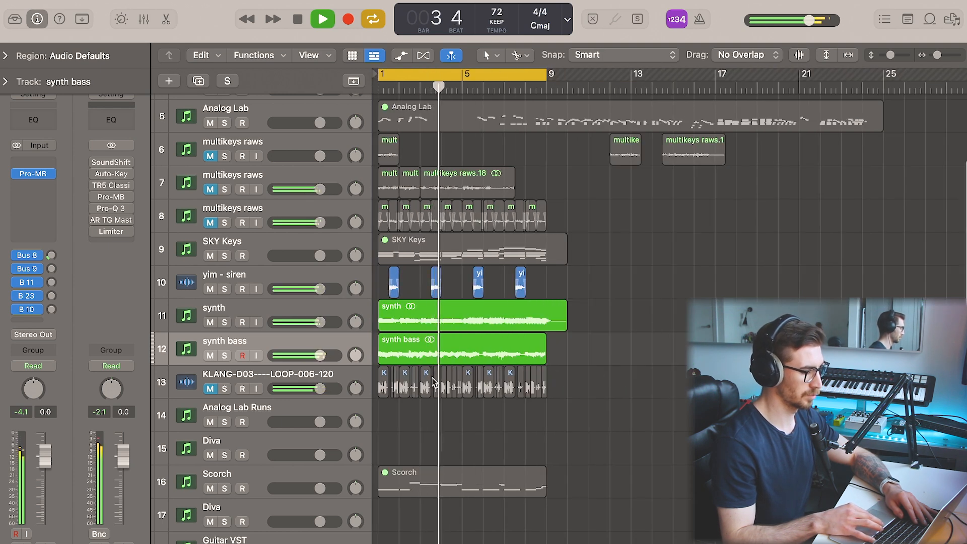
pyautogui.scroll(5, 434, 381)
pyautogui.hscroll(2, 439, 377)
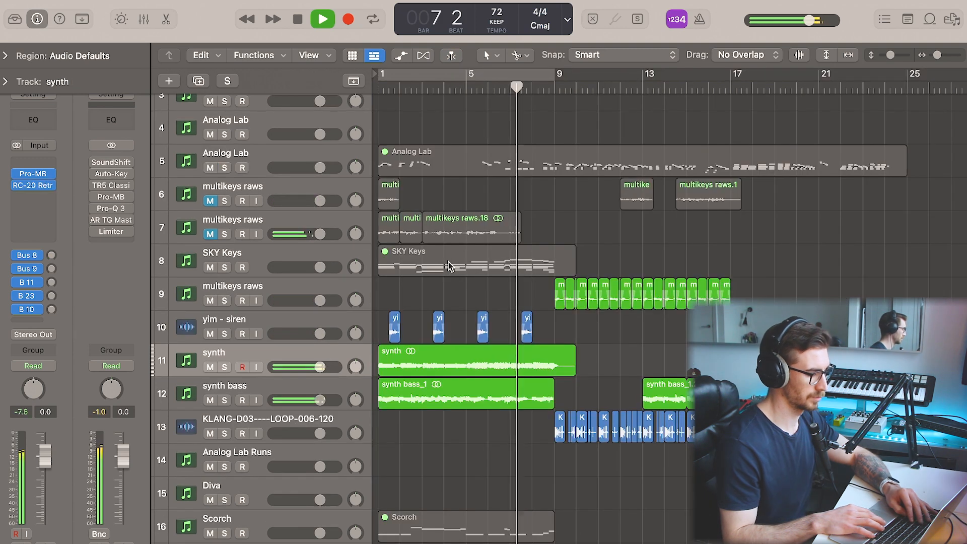
# Replace the long muted Analog Lab region with an unmuted copy of the SKY Keys region starting at bar 9
pyautogui.click(549, 172)
pyautogui.press('Delete')
pyautogui.moveTo(434, 261); pyautogui.dragTo(611, 158)
pyautogui.rightClick(610, 158)
pyautogui.click(633, 180)
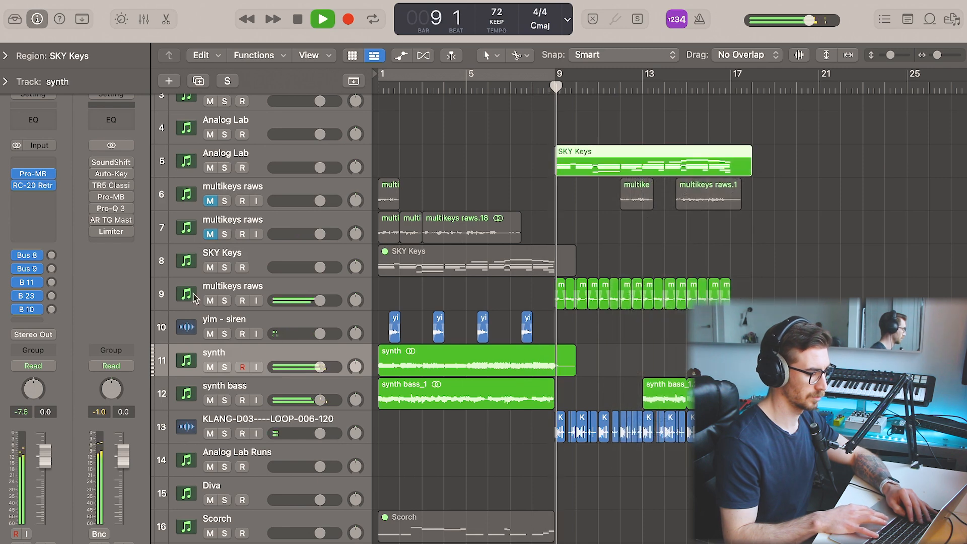
# Mute the chopped multikeys raws track and set the cycle range to bars 9 to 17
pyautogui.click(210, 301)
pyautogui.moveTo(730, 75); pyautogui.dragTo(563, 82)
# Move the Analog Lab track below the chopped multikeys raws track and transpose all notes in its SKY Keys region down one octave
pyautogui.moveTo(309, 158); pyautogui.dragTo(371, 296)
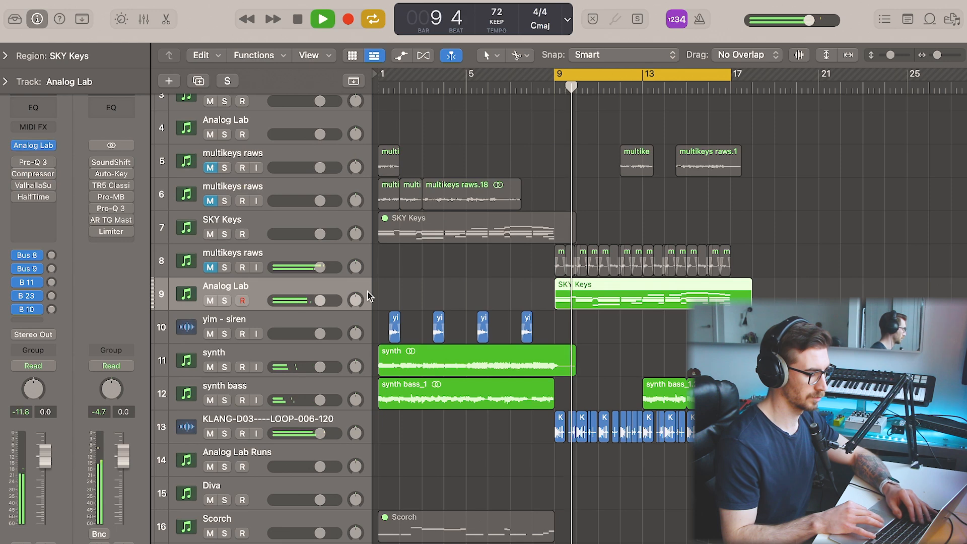
pyautogui.doubleClick(596, 306)
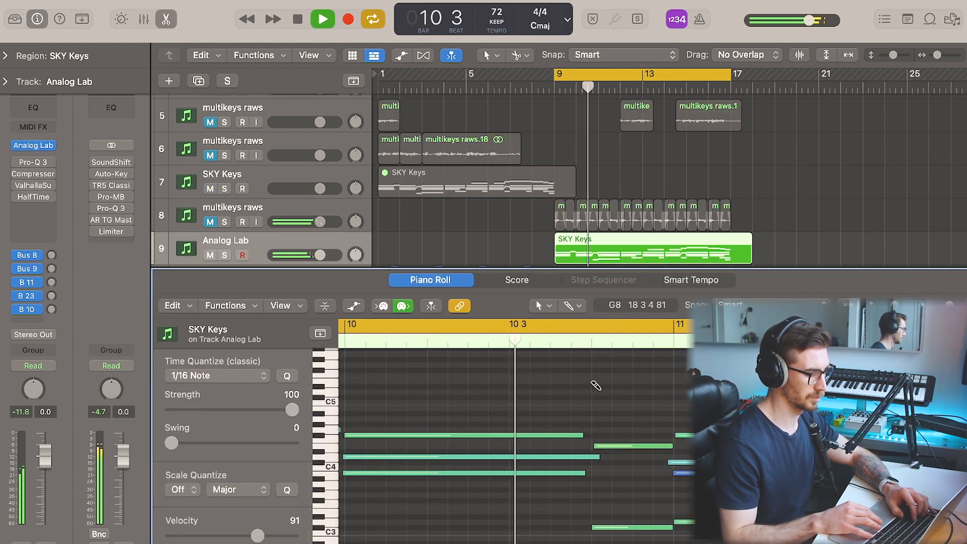
pyautogui.press('super+a')
pyautogui.press('z')
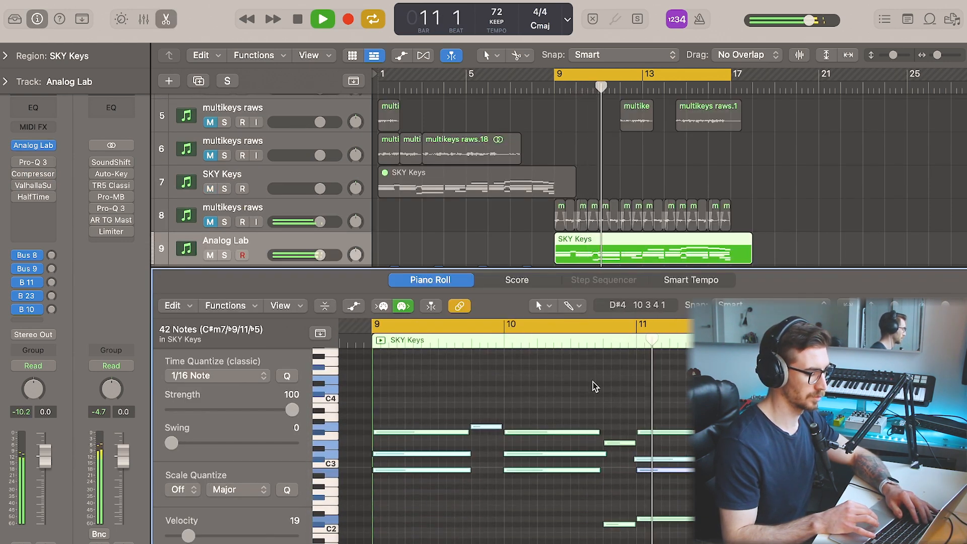
pyautogui.press('super+Left')
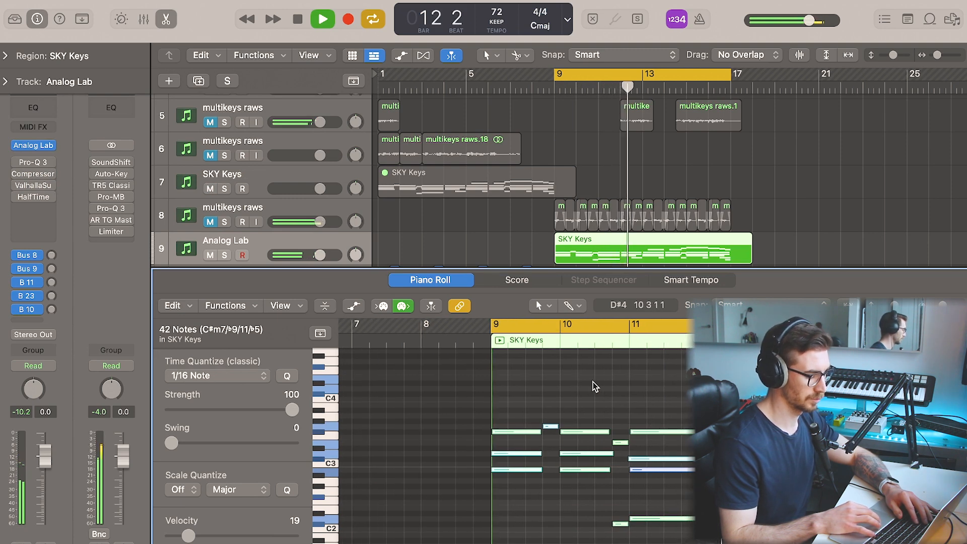
pyautogui.press('e')
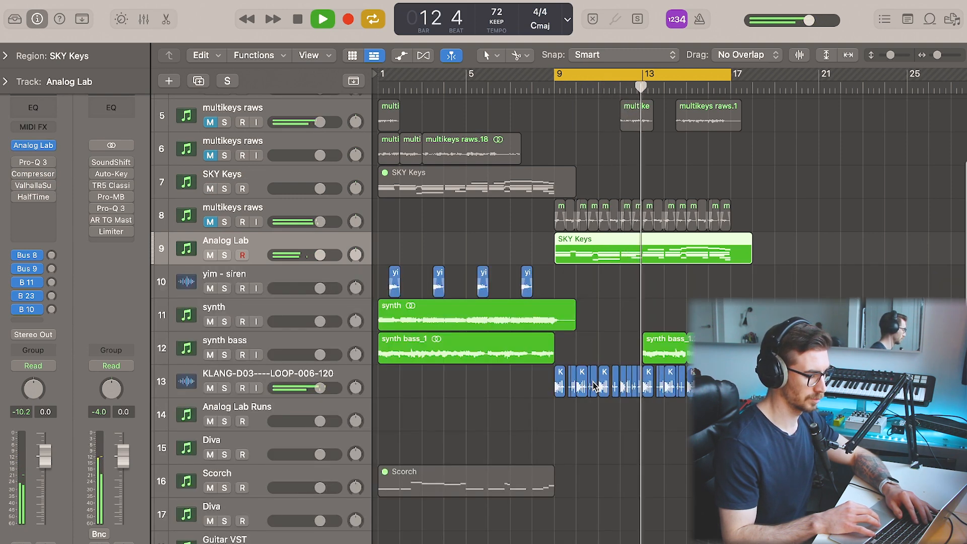
pyautogui.click(341, 377)
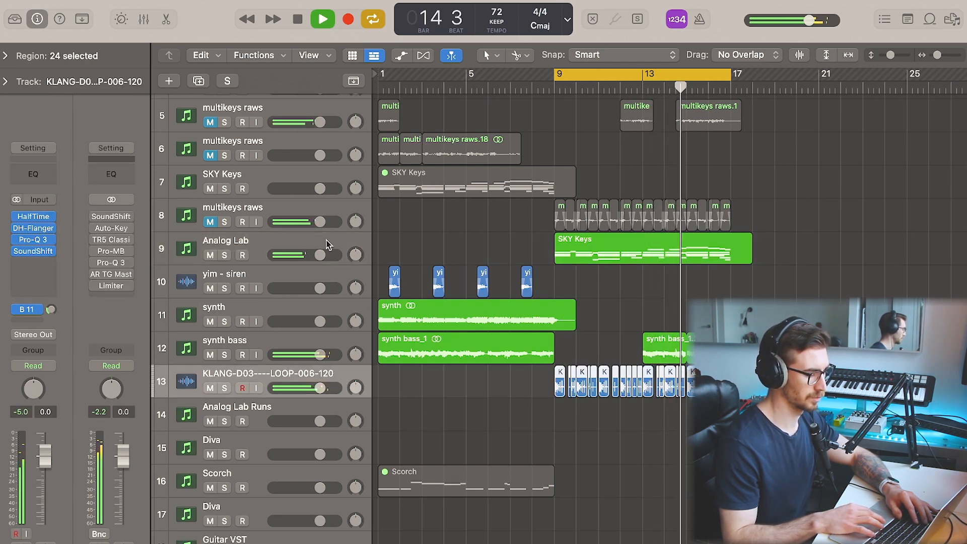
pyautogui.click(589, 252)
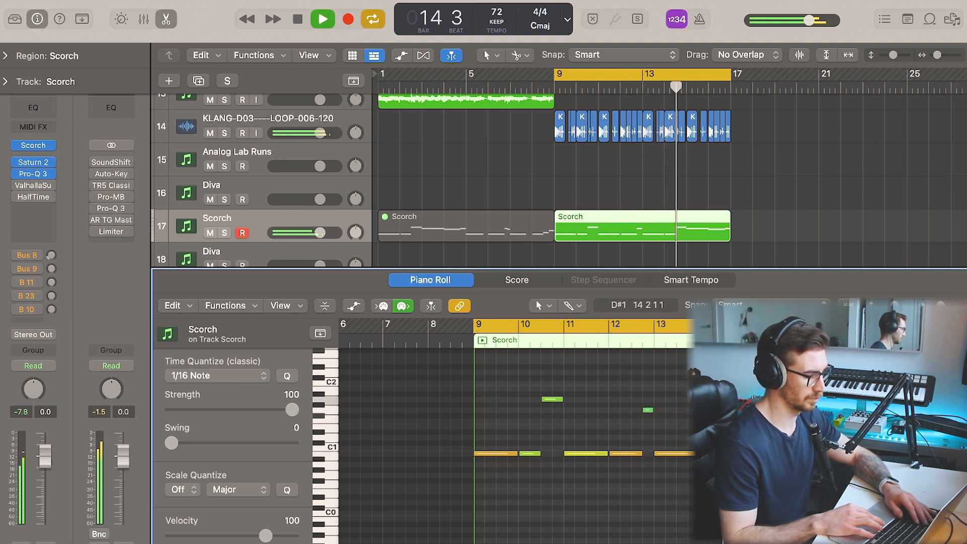
# Set the velocity of the bar 10 low note in the second Scorch region to 90
pyautogui.click(505, 515)
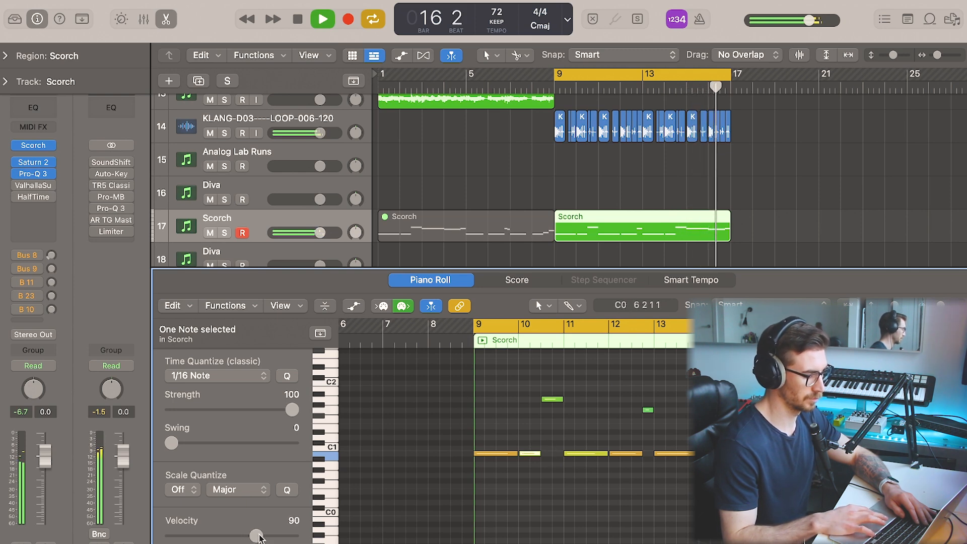
pyautogui.click(604, 415)
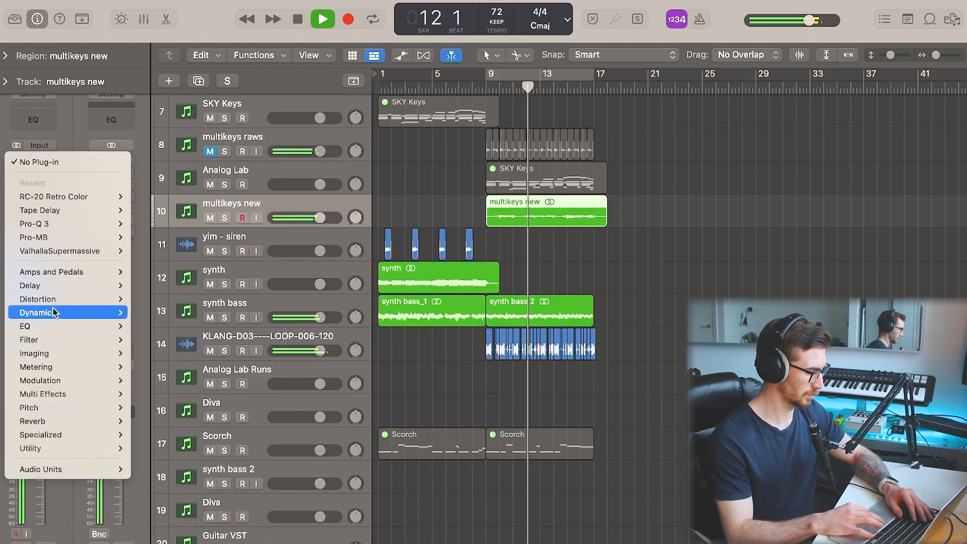
# Insert the UADx 1176AE Compressor on the multikeys new track
pyautogui.moveTo(58, 312)
pyautogui.click(174, 434)
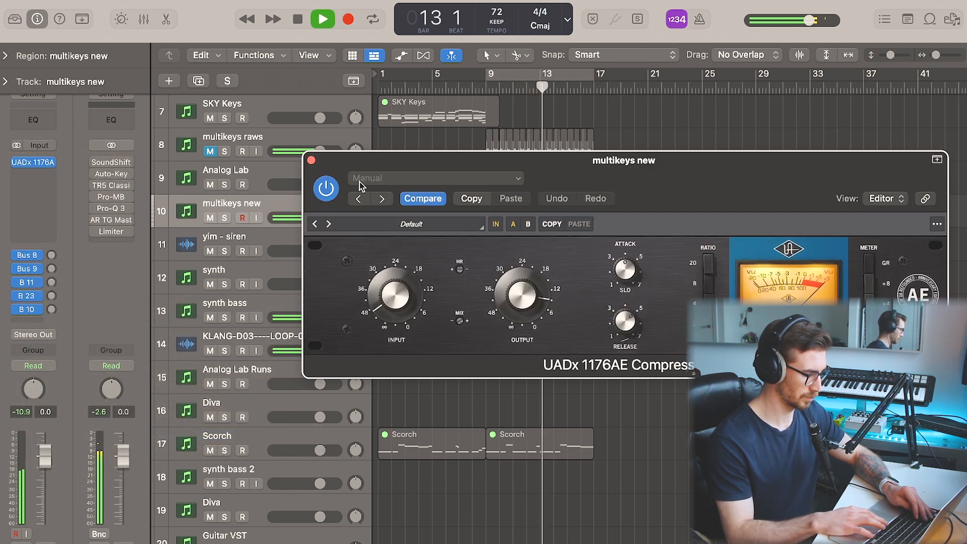
# Split the multikeys new region at bar 13 and copy its second part to bar 17 on a duplicate track, cycling bars 17 to 21
pyautogui.click(310, 160)
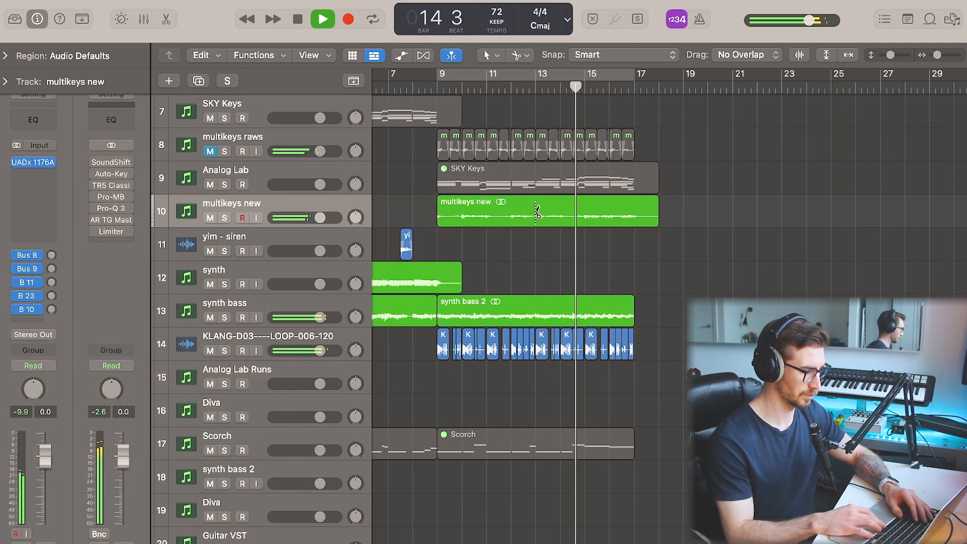
pyautogui.keyDown('super'); pyautogui.click(536, 213); pyautogui.keyUp('super')
pyautogui.moveTo(623, 217); pyautogui.dragTo(695, 248)
pyautogui.press('u')
pyautogui.click(199, 80)
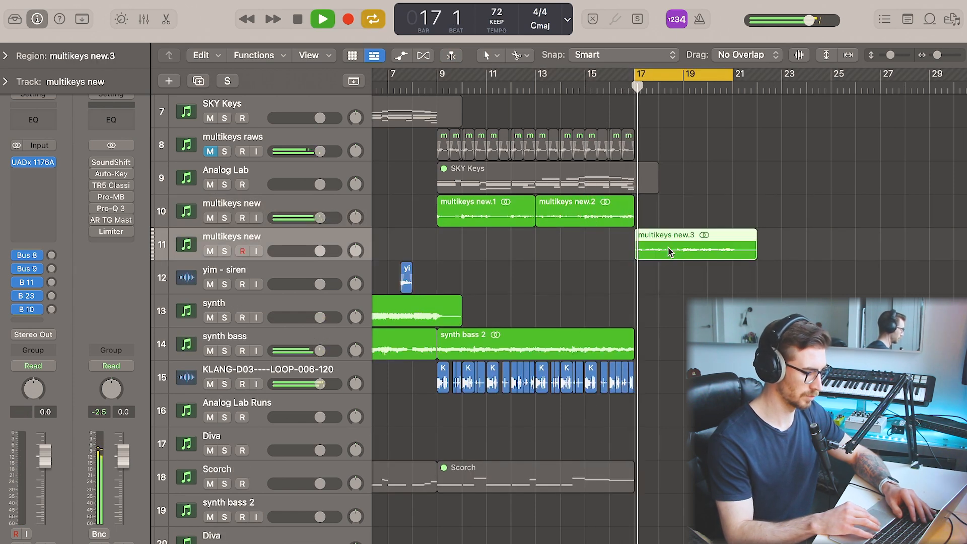
# Insert the Cableguys HalfTime plug-in on the duplicate multikeys new track
pyautogui.click(33, 174)
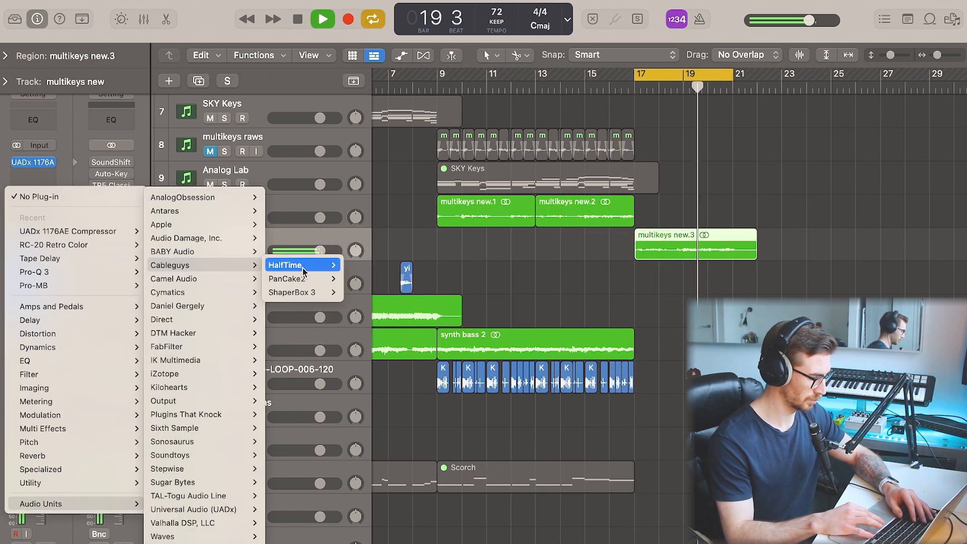
pyautogui.click(303, 266)
pyautogui.click(473, 266)
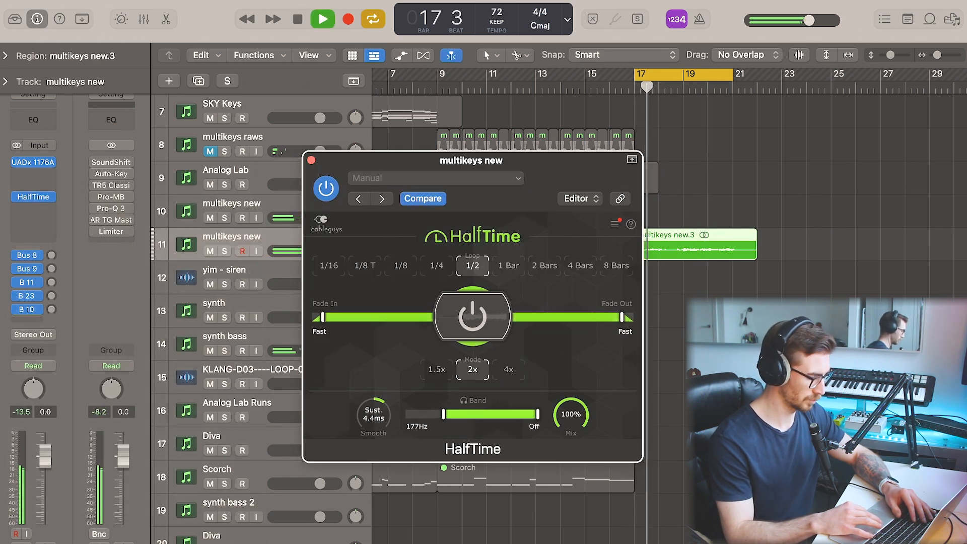
pyautogui.click(312, 160)
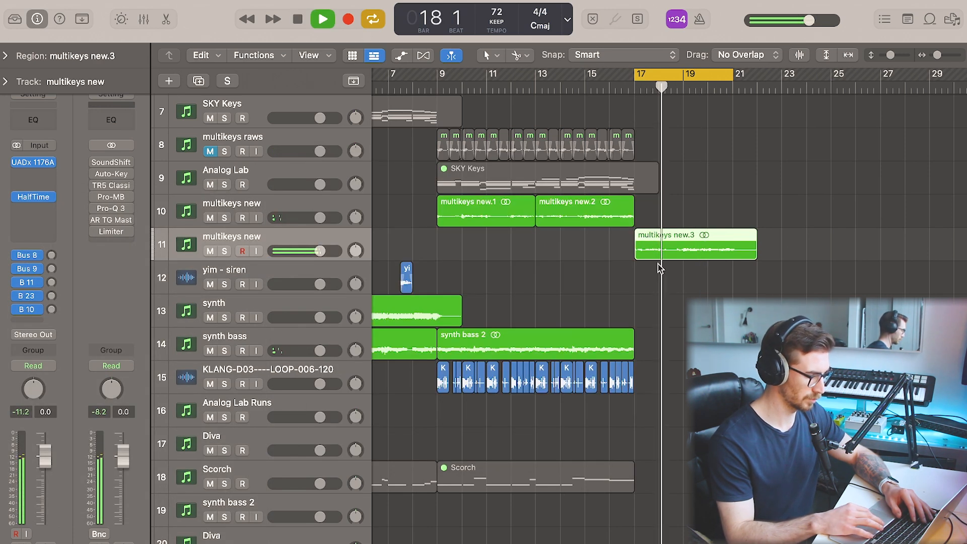
# Split the bar 17 region into three pieces and replace the middle piece by looping the first one up to the last
pyautogui.click(695, 287)
pyautogui.hscroll(-1, 697, 289)
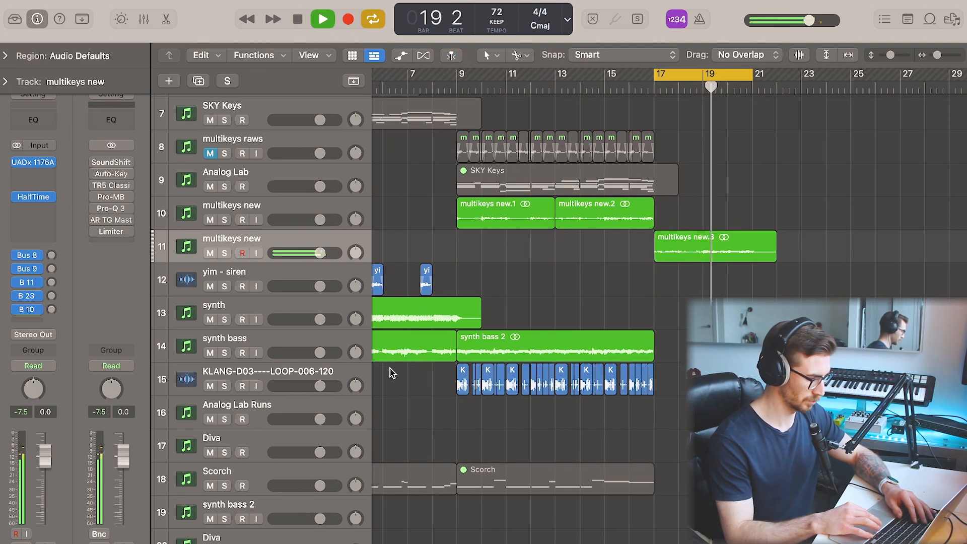
pyautogui.keyDown('super'); pyautogui.click(703, 252); pyautogui.keyUp('super')
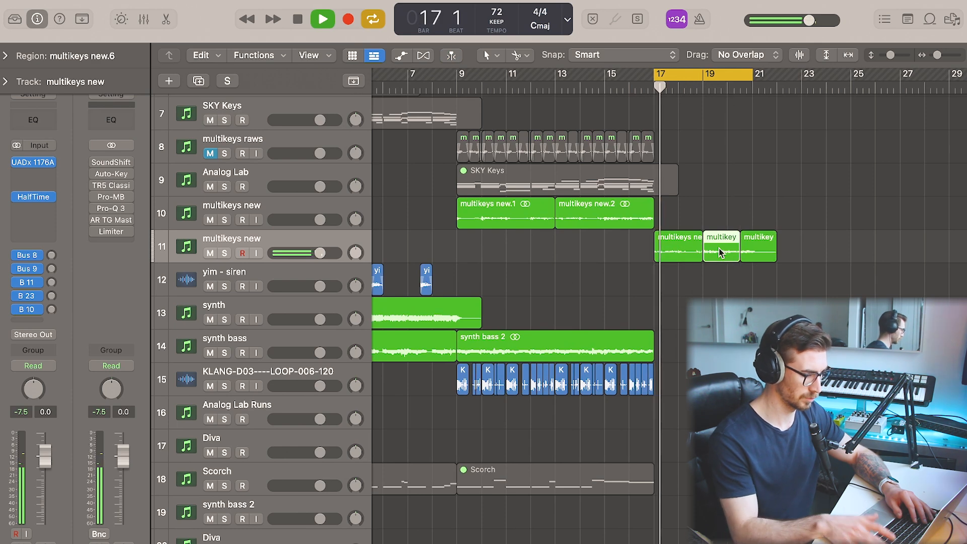
pyautogui.press('Delete')
pyautogui.moveTo(701, 235); pyautogui.dragTo(740, 235)
pyautogui.keyDown('shift'); pyautogui.click(752, 245); pyautogui.keyUp('shift')
# Duplicate the track with HalfTime and copy the last multikeys piece to bar 17 on the new track
pyautogui.press('space')
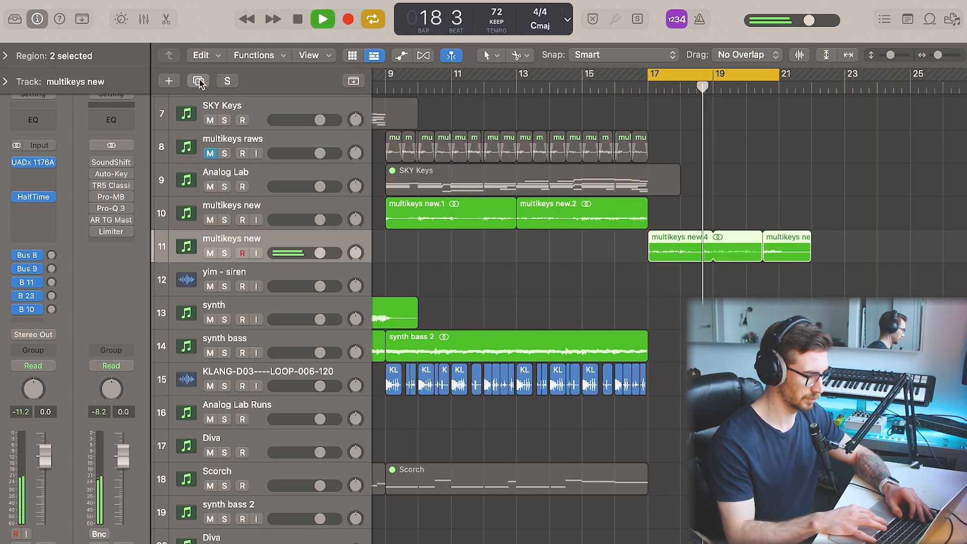
pyautogui.click(198, 81)
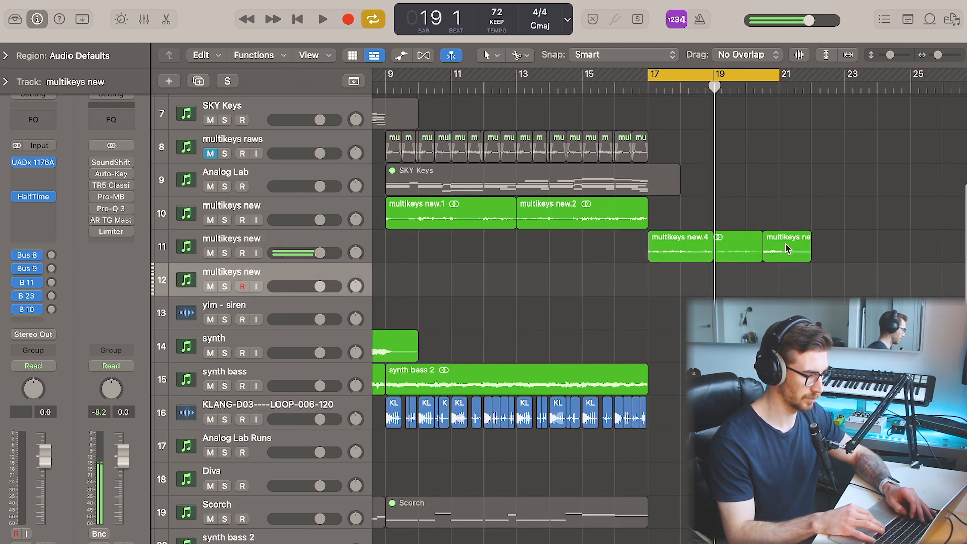
pyautogui.moveTo(789, 252); pyautogui.dragTo(676, 286)
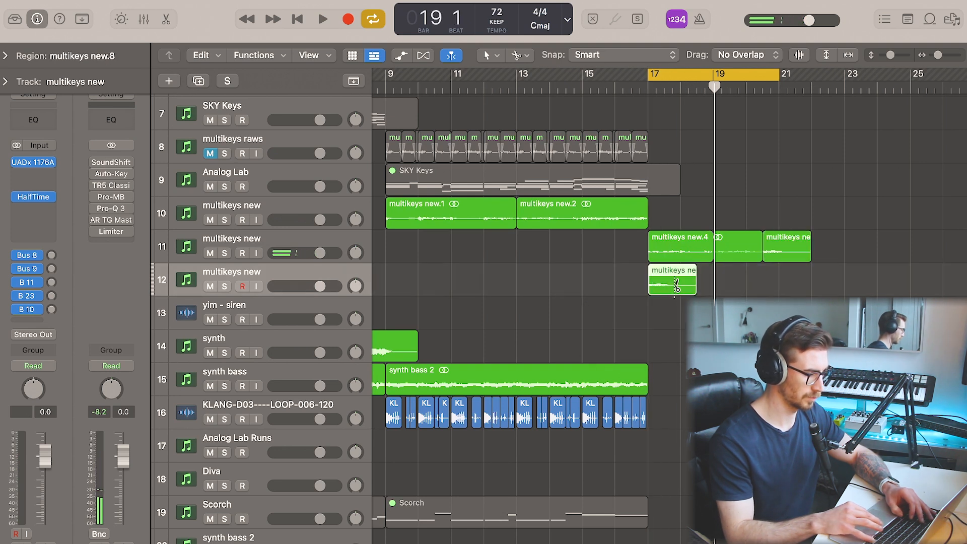
# Reverse the copied multikeys region at bar 17 and trim it to about half a bar
pyautogui.click(6, 55)
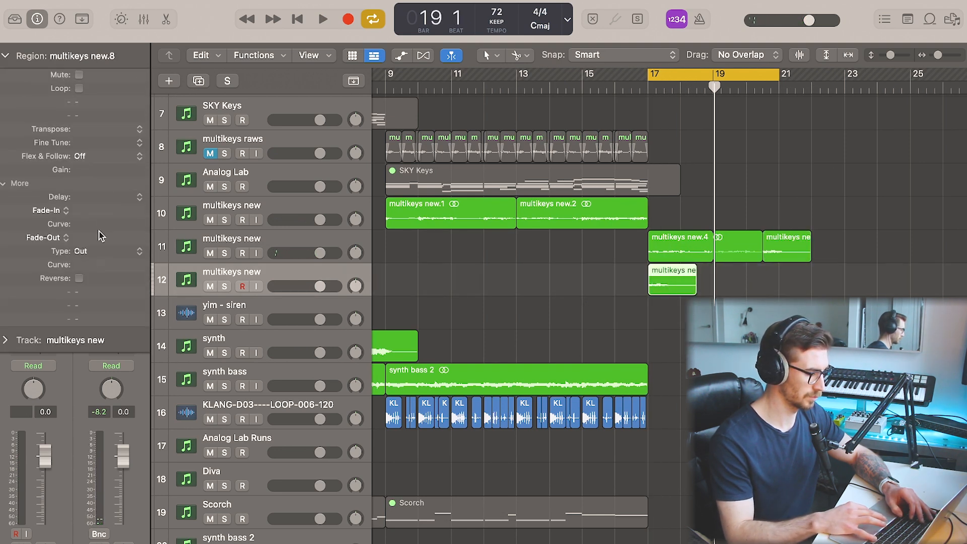
pyautogui.click(11, 52)
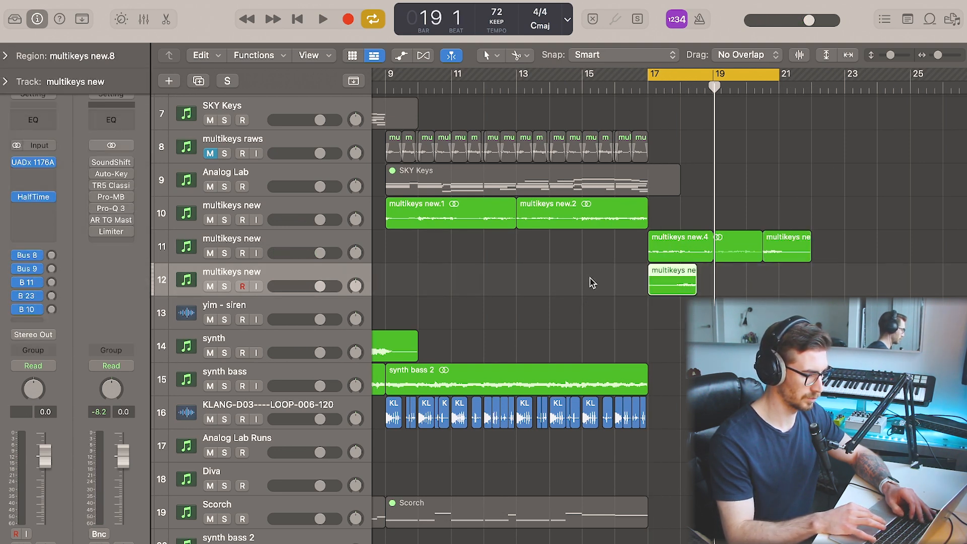
pyautogui.moveTo(693, 293); pyautogui.dragTo(664, 288)
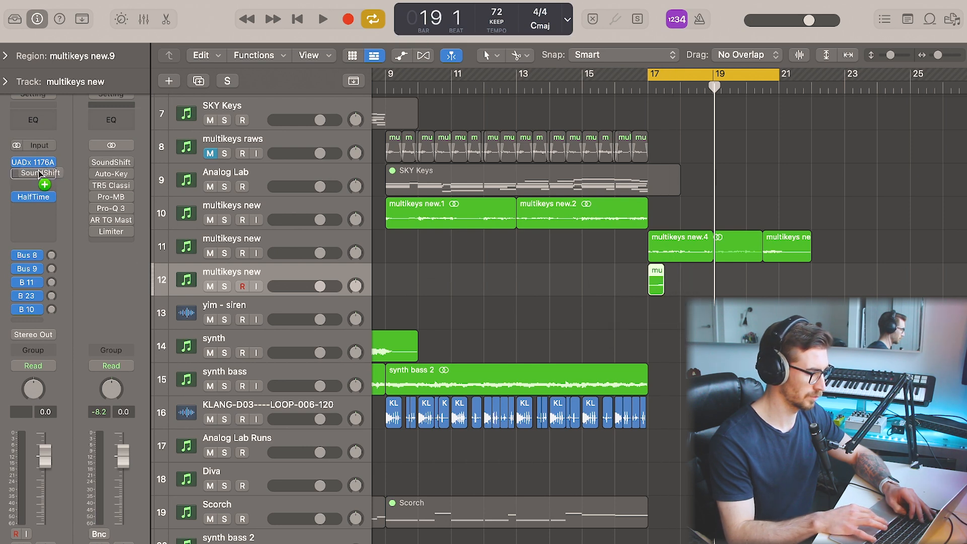
# Copy SoundShifter Pitch from the stereo output to the reversed region's track and set its transposition to 12 semitones
pyautogui.click(34, 173)
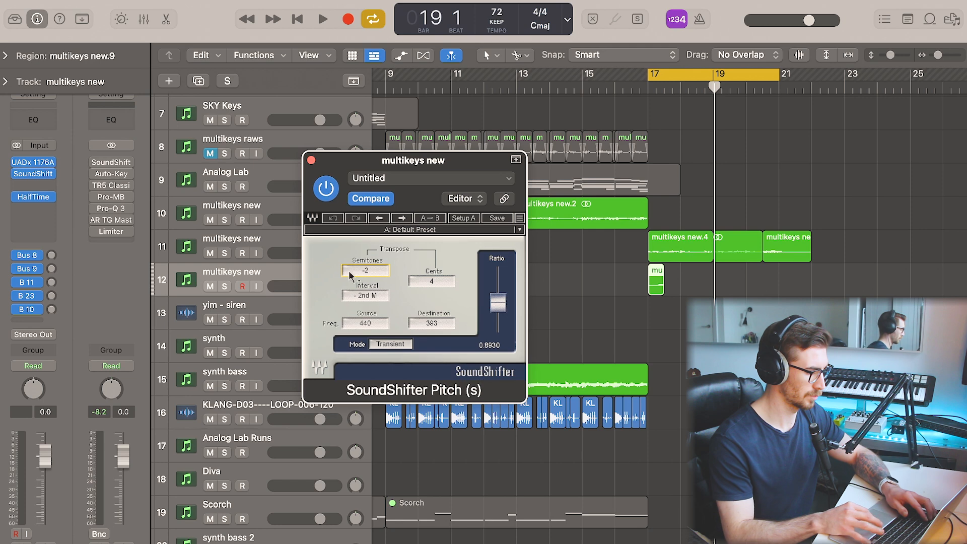
pyautogui.write('12')
pyautogui.press('Return')
pyautogui.click(311, 160)
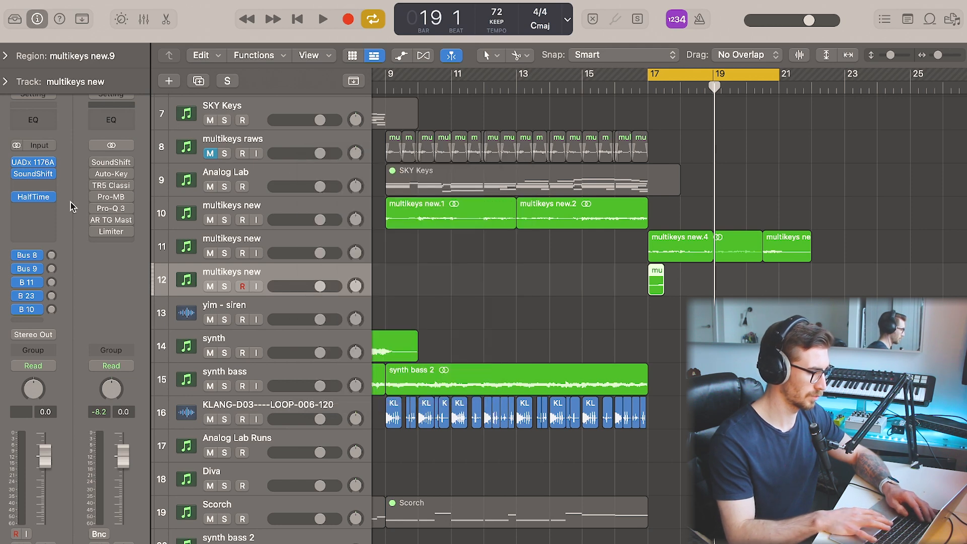
# Insert Stereo Delay and RC-20 Retro Color on the reversed region's track, with HalfTime bypassed
pyautogui.click(34, 220)
pyautogui.moveTo(65, 343)
pyautogui.moveTo(191, 381)
pyautogui.click(244, 382)
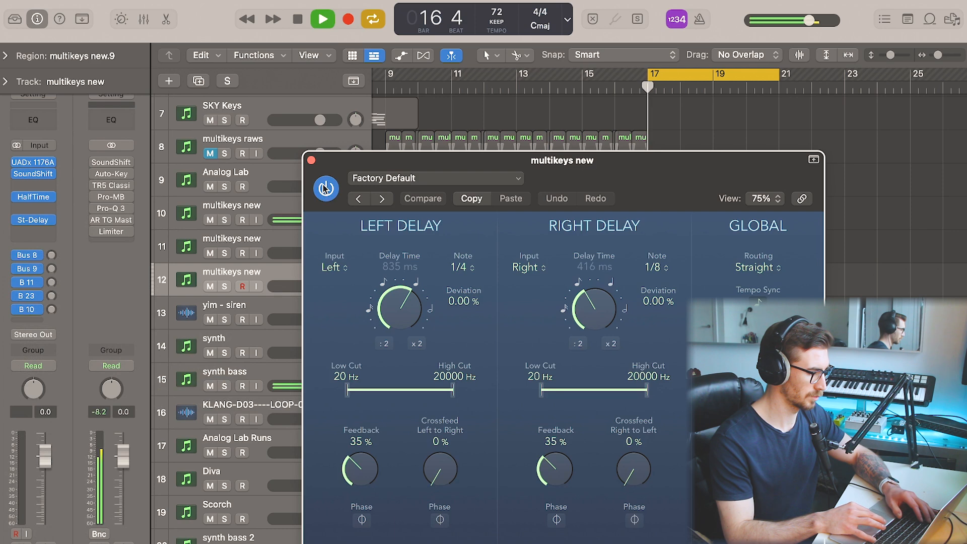
pyautogui.click(310, 160)
pyautogui.moveTo(18, 200)
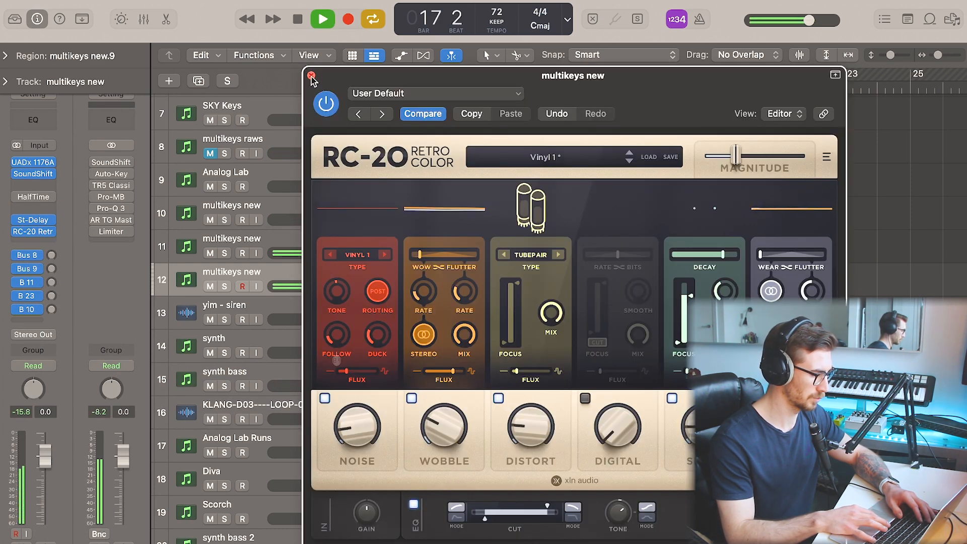
pyautogui.click(311, 75)
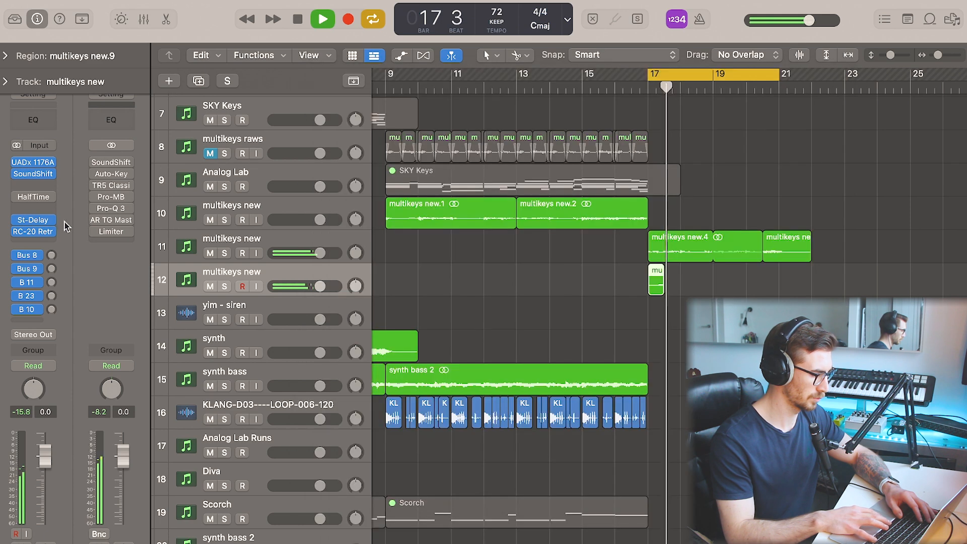
# Insert the UADx Pultec HLF-3C EQ after RC-20 Retro Color and adjust its low cut-off
pyautogui.click(34, 242)
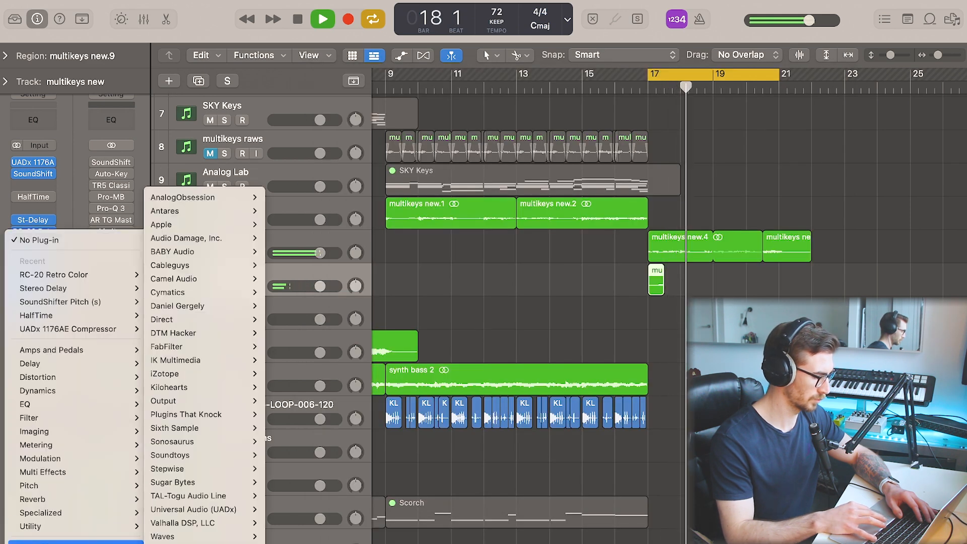
pyautogui.moveTo(97, 404)
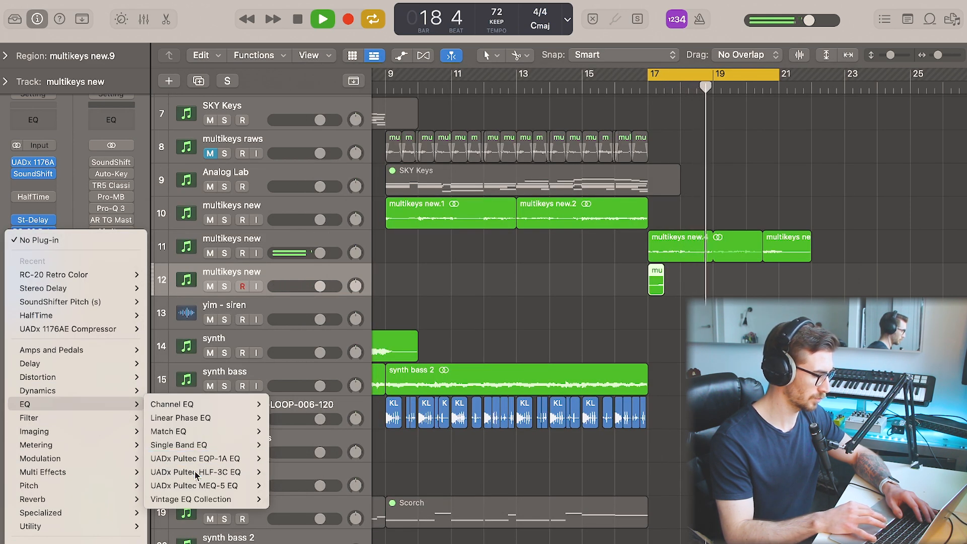
pyautogui.click(195, 472)
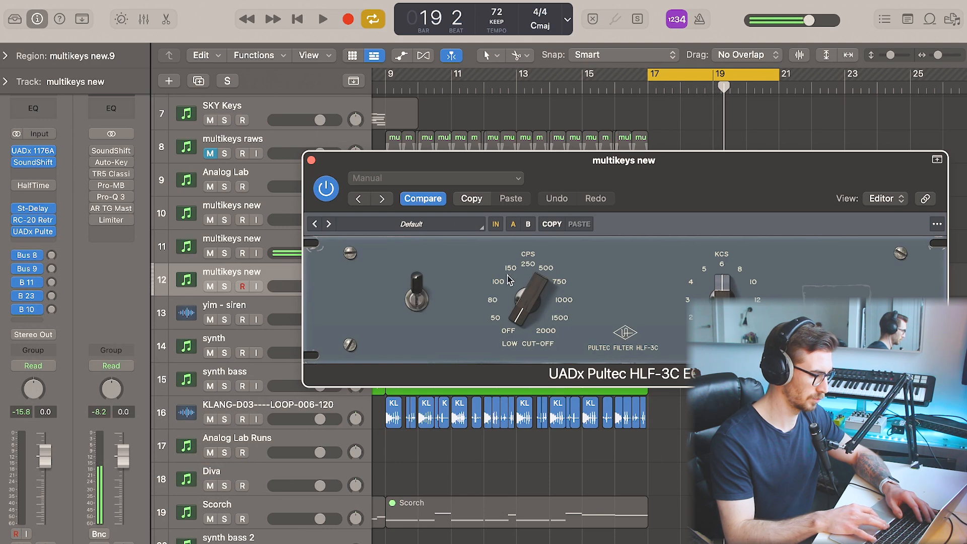
pyautogui.press('space')
pyautogui.moveTo(509, 280); pyautogui.dragTo(552, 273)
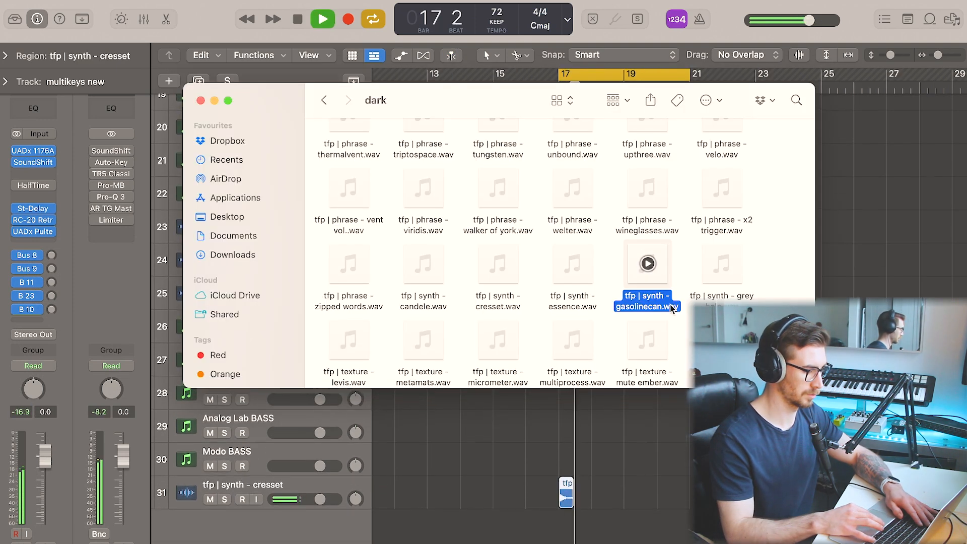
# Add the tfp gasolinecan synth sample at bar 17 and the zipped words phrase near bar 18 on new audio tracks
pyautogui.moveTo(650, 262); pyautogui.dragTo(568, 523)
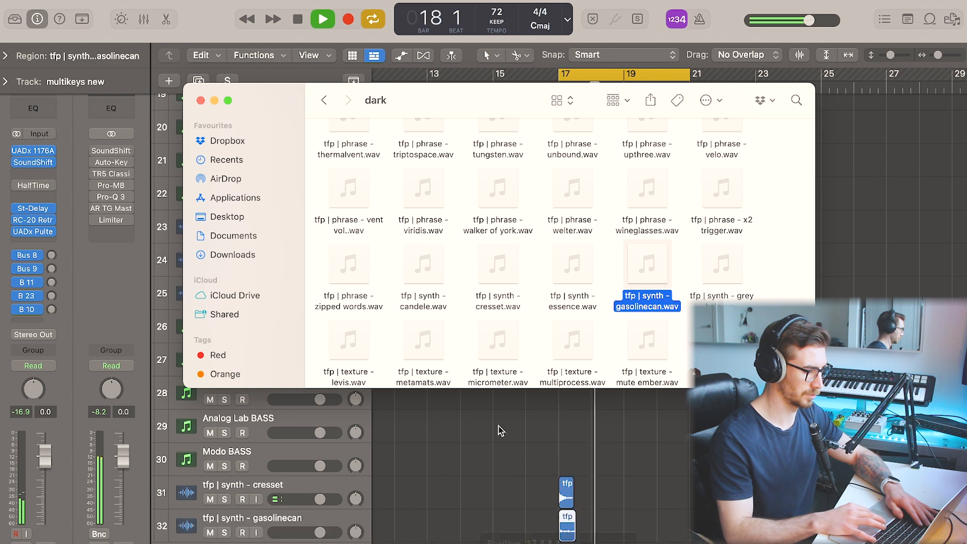
pyautogui.click(350, 265)
pyautogui.moveTo(353, 264); pyautogui.dragTo(595, 541)
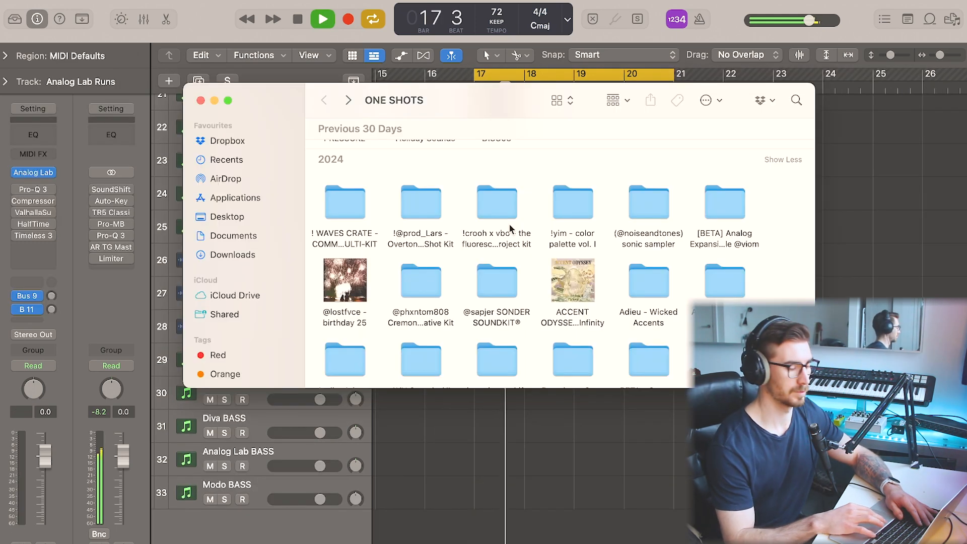
# Find the jigsaw sample in the textures folder of a one-shot kit and place it at bar 17 on a new track
pyautogui.doubleClick(410, 276)
pyautogui.moveTo(647, 241); pyautogui.dragTo(570, 535)
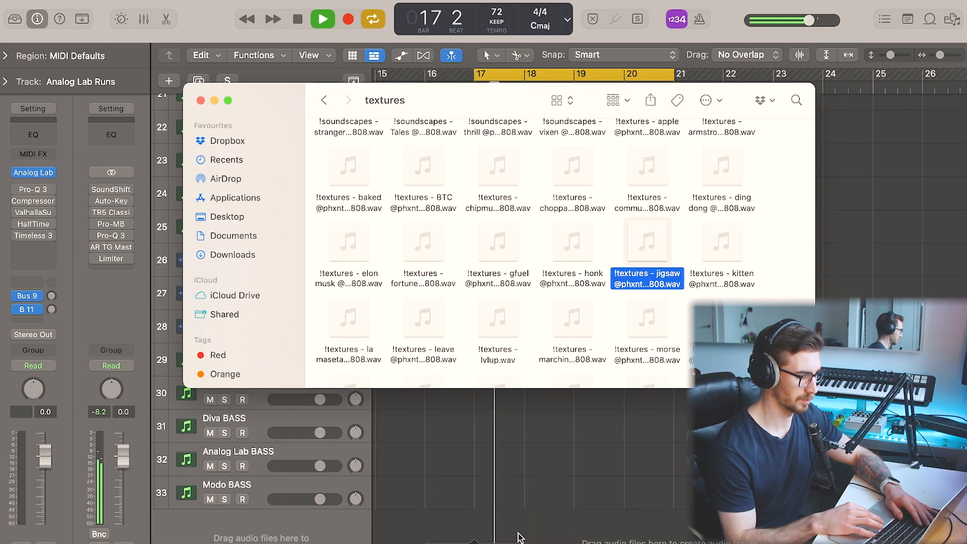
pyautogui.press('space')
# Detect the soloed jigsaw texture's key with Auto-Key and trim the end of its region
pyautogui.click(313, 524)
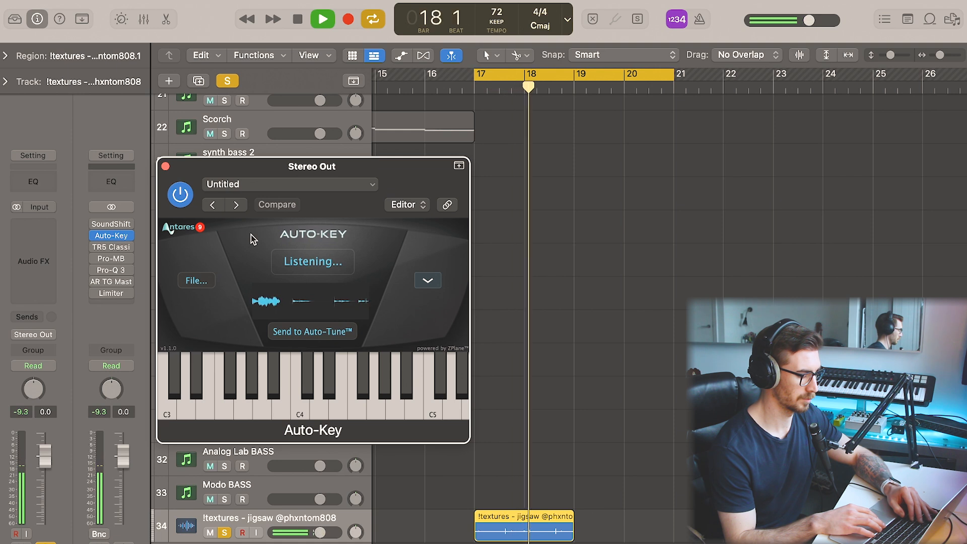
pyautogui.press('space')
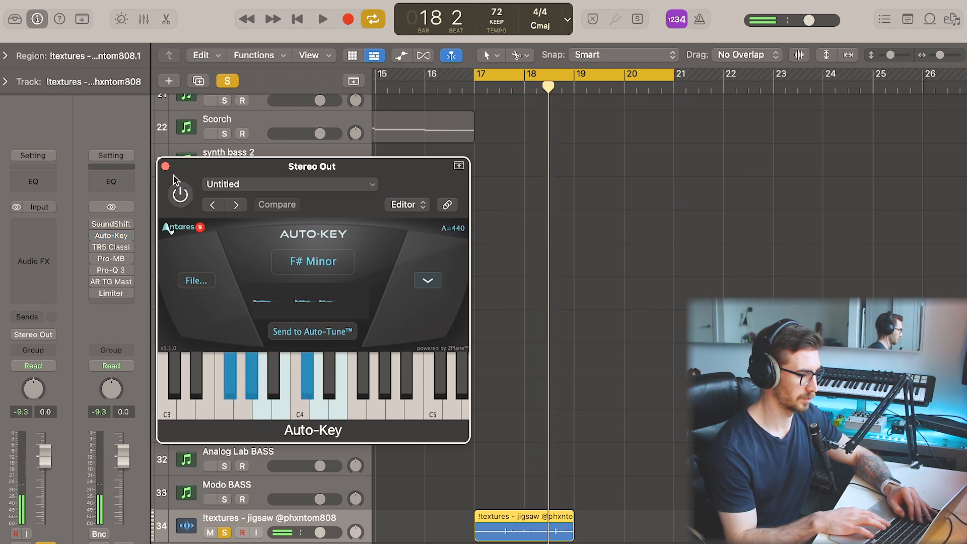
pyautogui.click(165, 166)
pyautogui.press('space')
pyautogui.moveTo(572, 535)
pyautogui.mouseDown()
pyautogui.moveTo(543, 536)
pyautogui.moveTo(572, 536)
pyautogui.mouseUp()
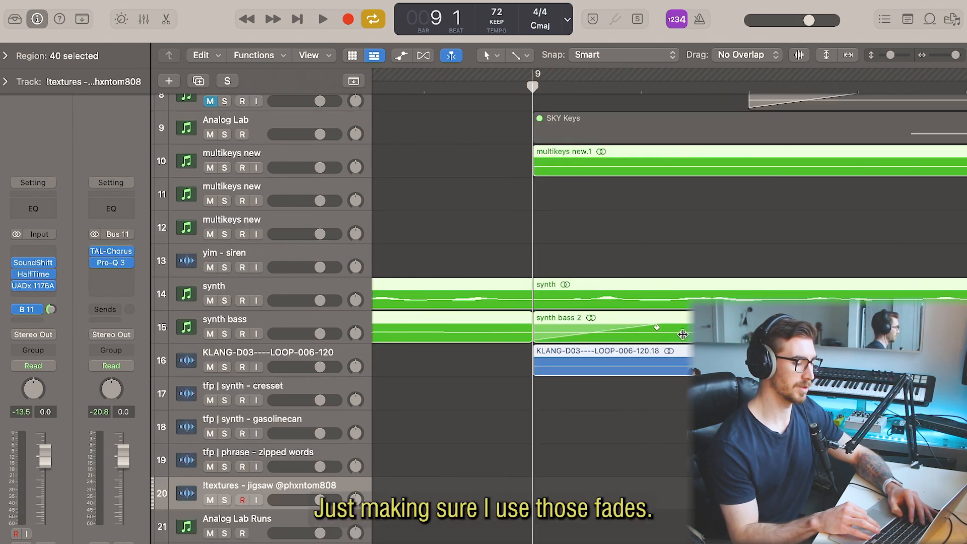
# Apply a very short fade-in to all the selected audio regions
pyautogui.moveTo(682, 335); pyautogui.dragTo(683, 334)
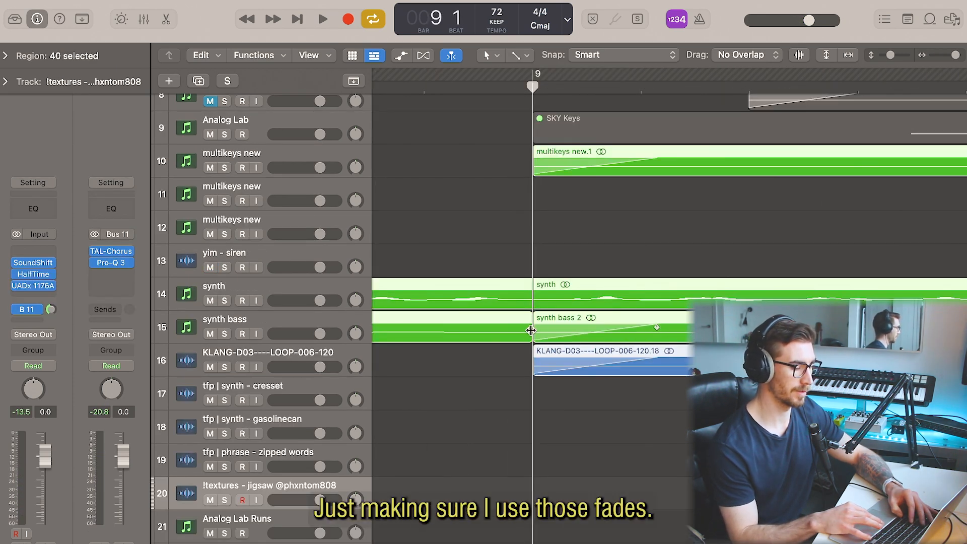
pyautogui.press('super+Left')
pyautogui.press('super+Left')
pyautogui.press('super+Left')
pyautogui.press('super+Left')
pyautogui.press('super+Left')
pyautogui.press('super+Left')
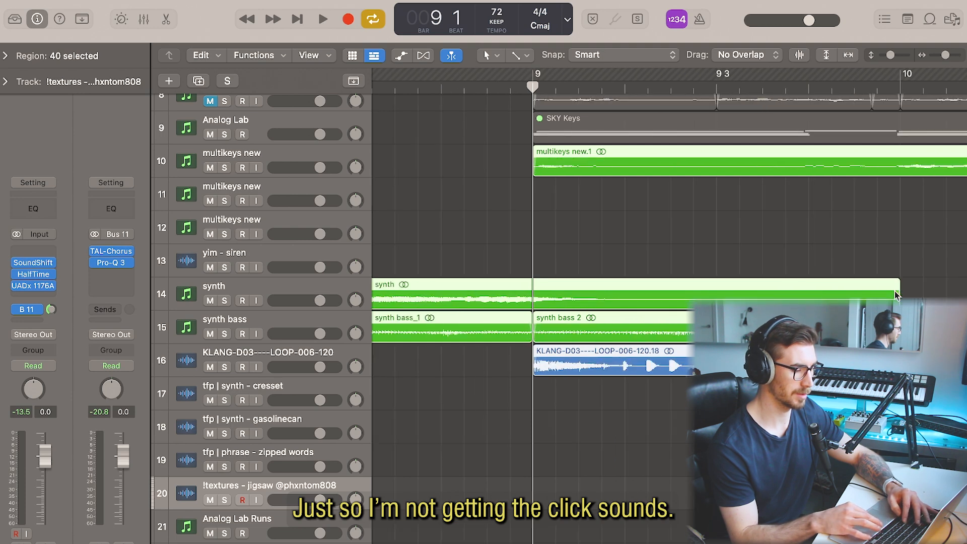
pyautogui.hscroll(6, 895, 295)
# Audition the section from bar 17 and rename its main multikeys track as multikeys new halftime
pyautogui.press('space')
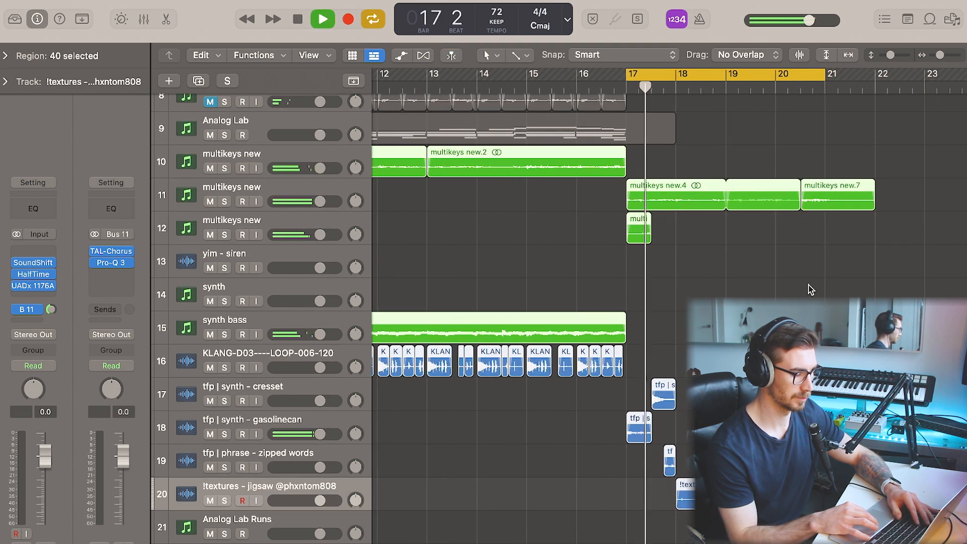
pyautogui.hscroll(2, 808, 285)
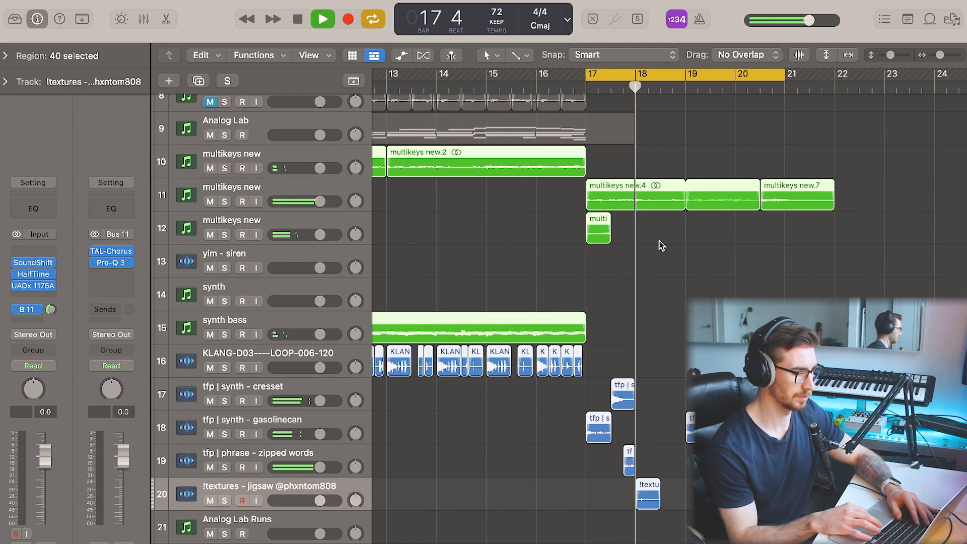
pyautogui.click(284, 187)
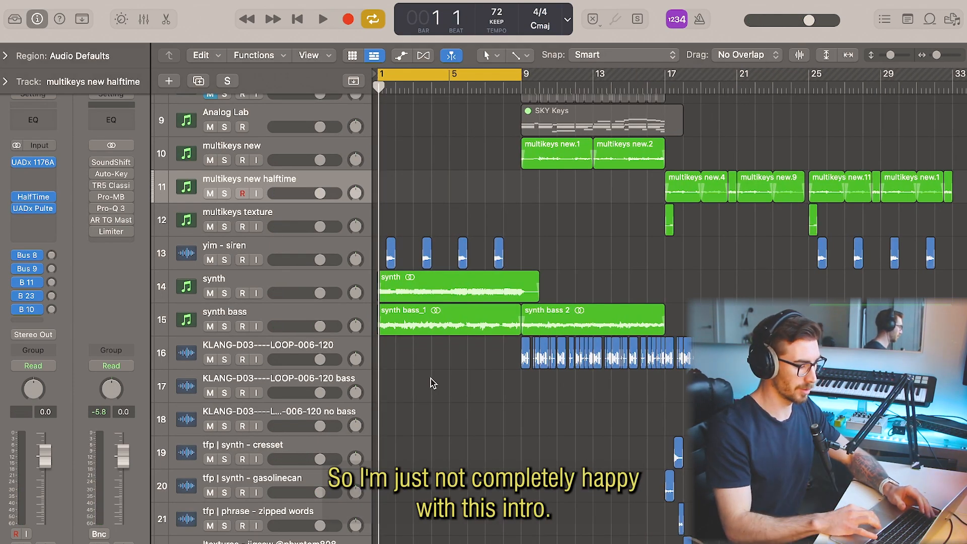
# Set up the Diva synth track with Stereo Delay and Tape Delay for a new intro part
pyautogui.scroll(-4, 431, 378)
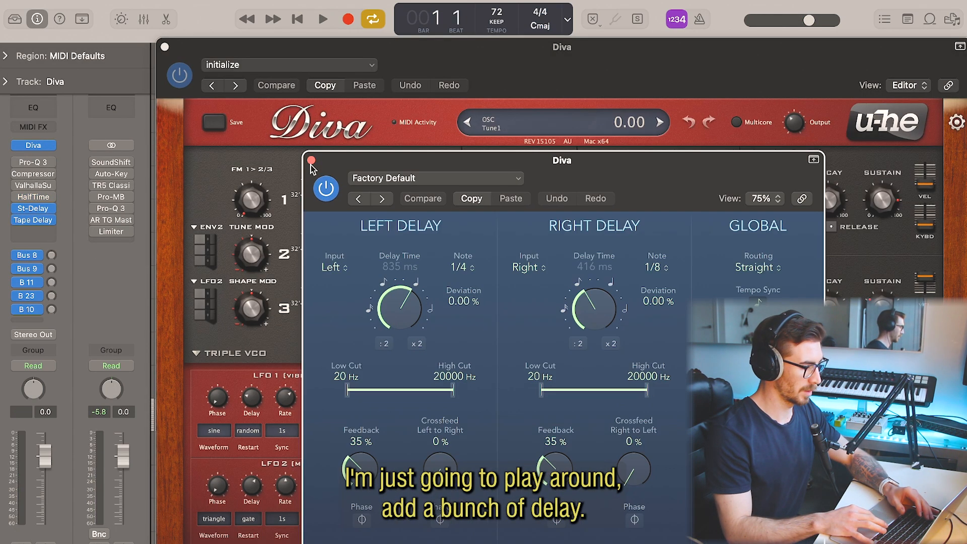
pyautogui.click(303, 154)
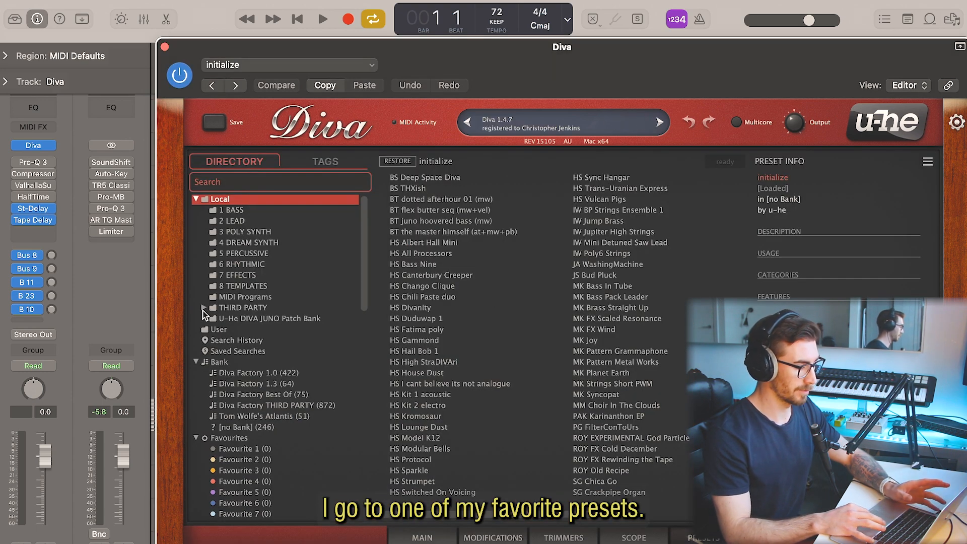
# Load the IW Jupiter Synth Brass 9 preset from Diva's User folder and close the synth
pyautogui.click(204, 308)
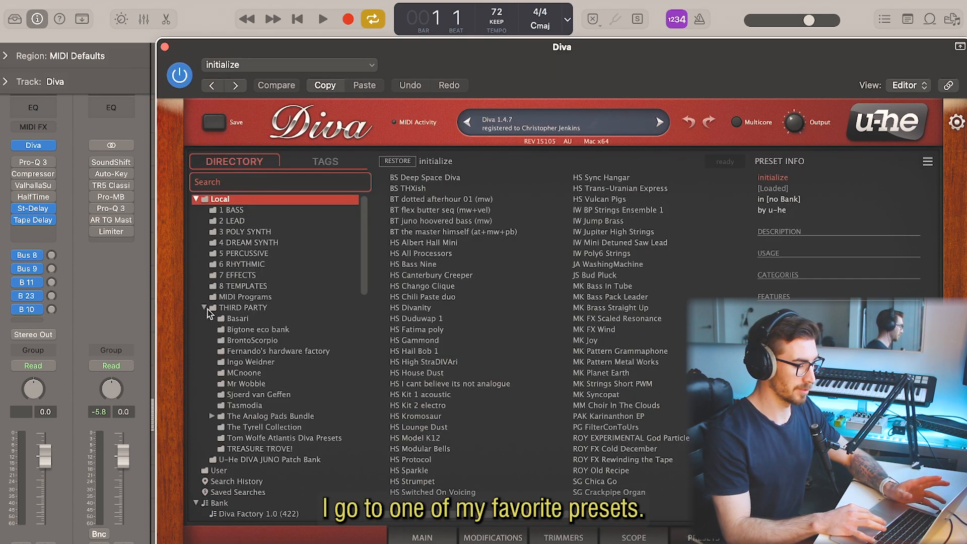
pyautogui.click(204, 308)
pyautogui.click(218, 331)
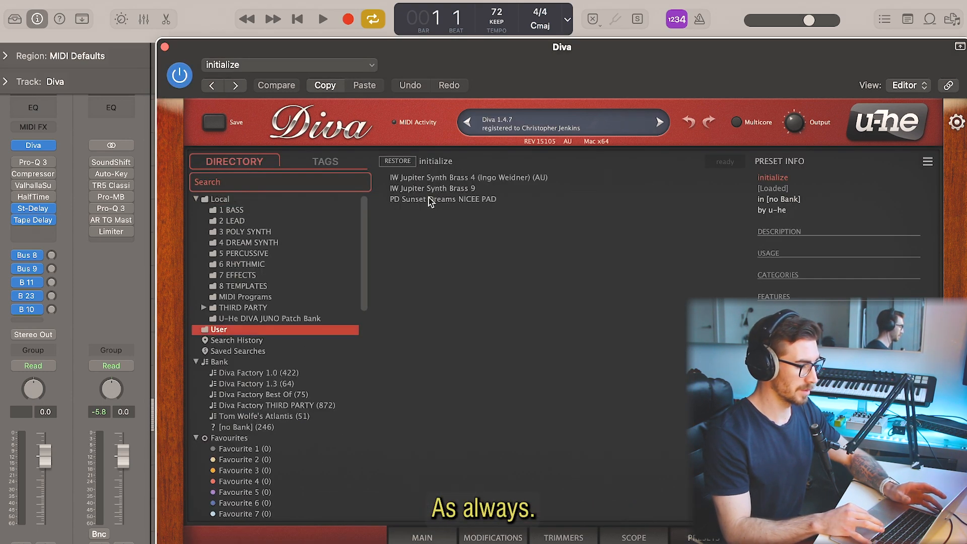
pyautogui.click(431, 188)
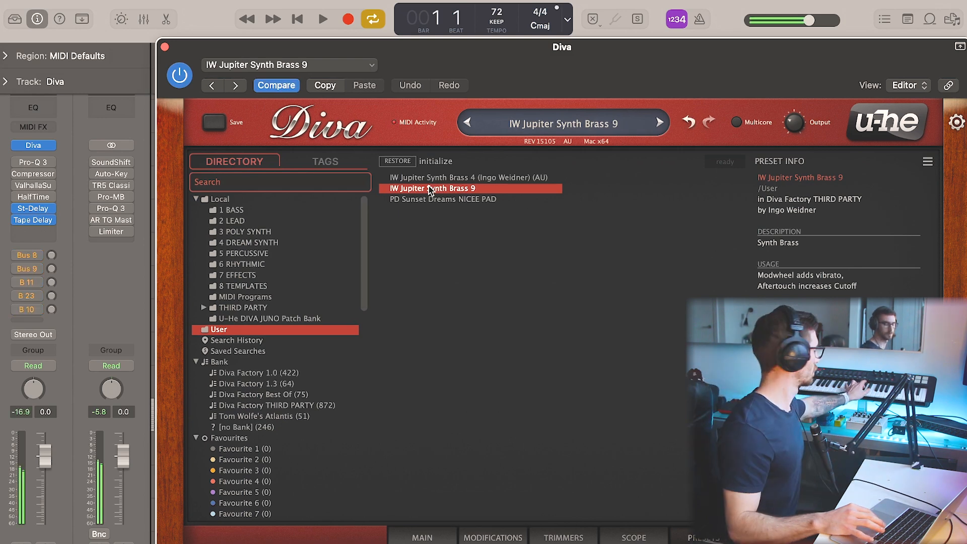
pyautogui.click(164, 46)
pyautogui.press('space')
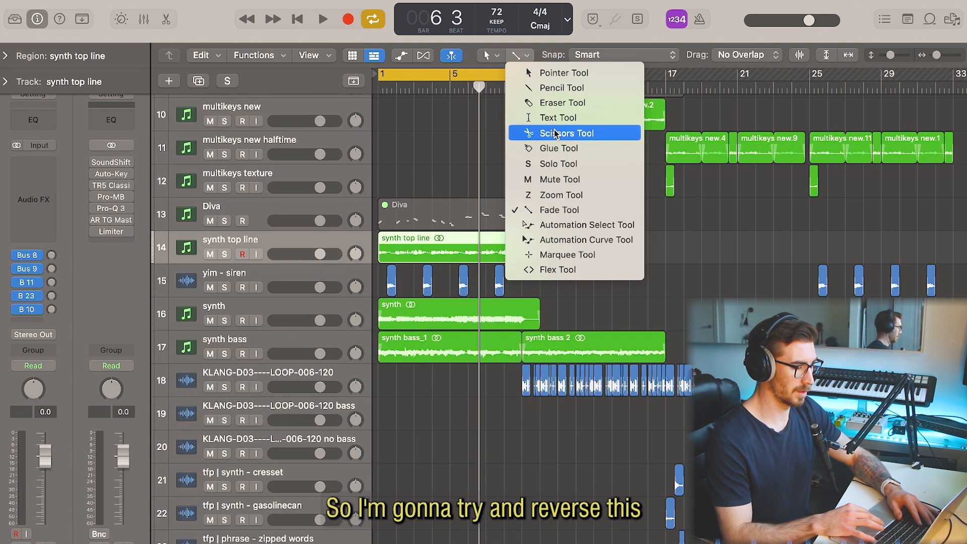
# Split the synth top line region every two bars up to bar 9 and reverse the four resulting pieces
pyautogui.click(555, 134)
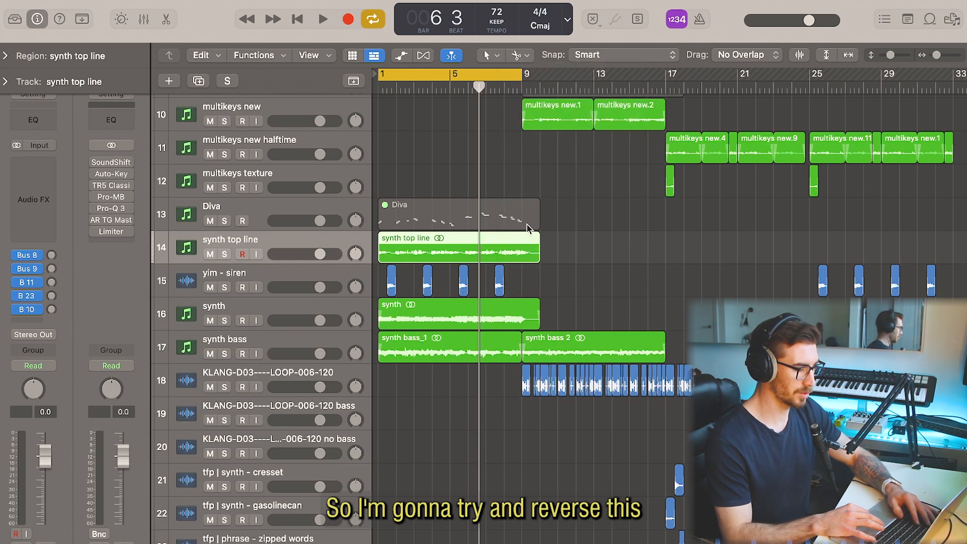
pyautogui.click(453, 246)
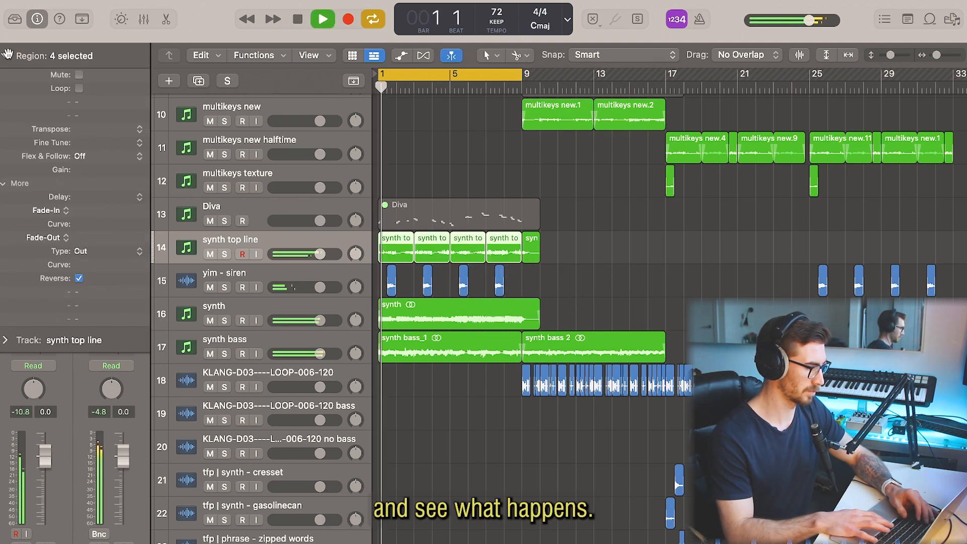
pyautogui.click(8, 53)
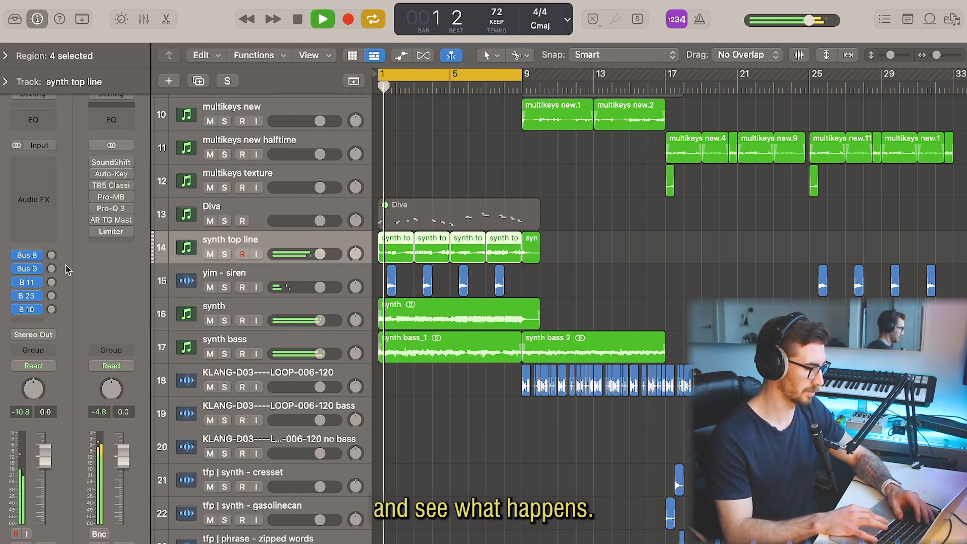
# Insert Output's Portal on the synth top line track and load its 4th Shape Pan default preset
pyautogui.click(34, 185)
pyautogui.moveTo(69, 489)
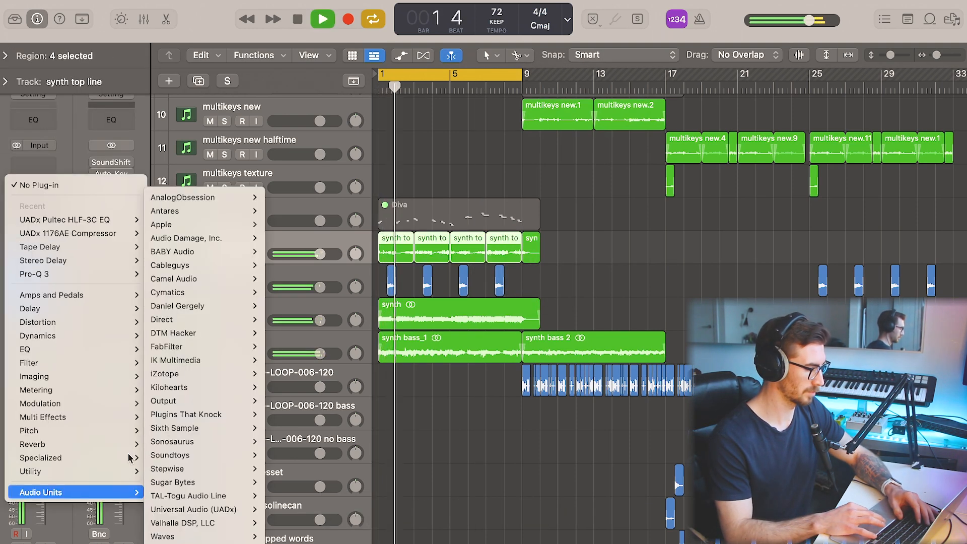
pyautogui.moveTo(208, 402)
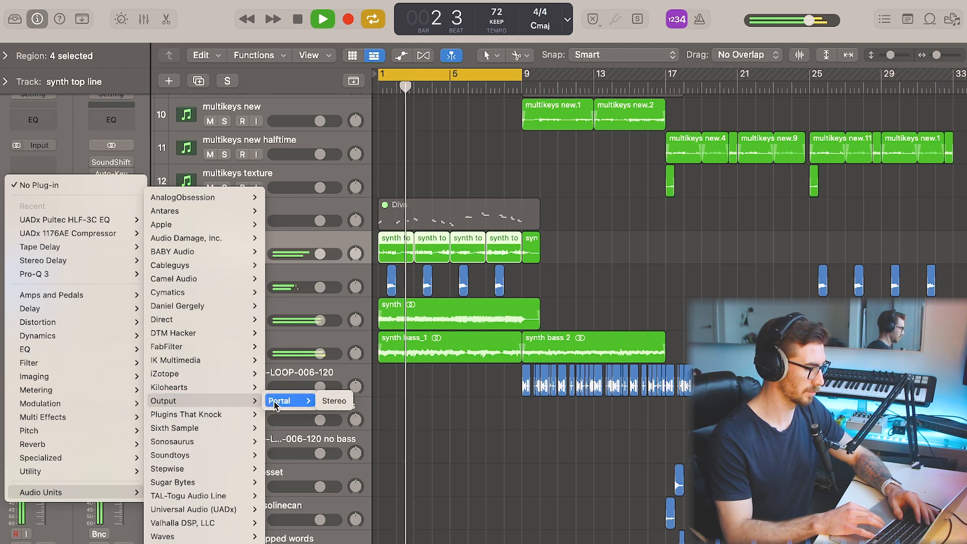
pyautogui.click(275, 404)
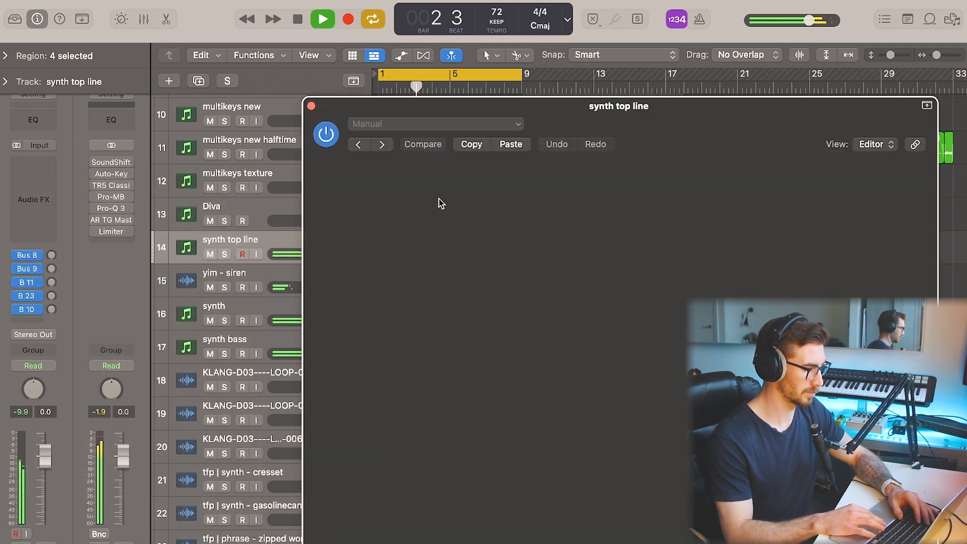
pyautogui.click(436, 124)
pyautogui.click(436, 404)
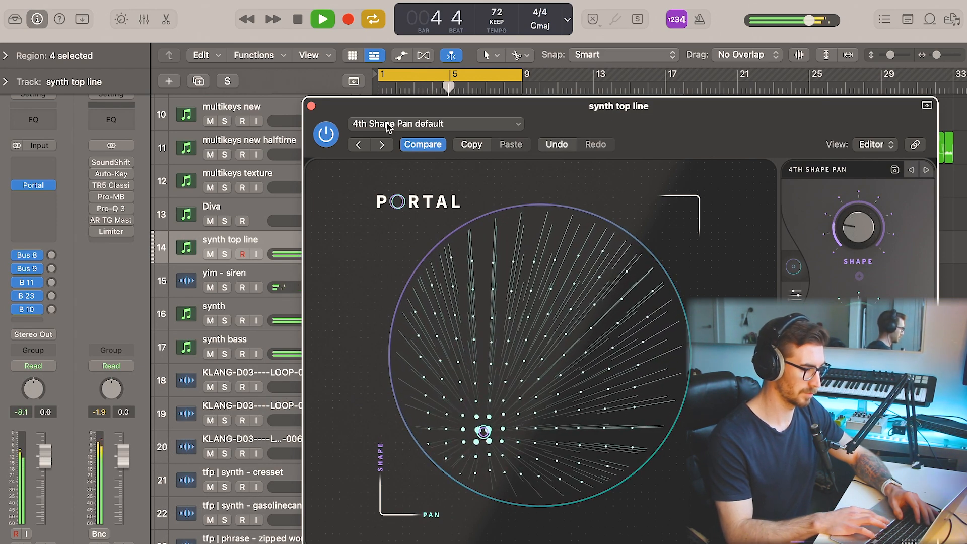
pyautogui.click(311, 106)
# Rework the four two-bar synth top line regions into half-bar chops and play the intro back
pyautogui.press('super+Right')
pyautogui.press('super+Right')
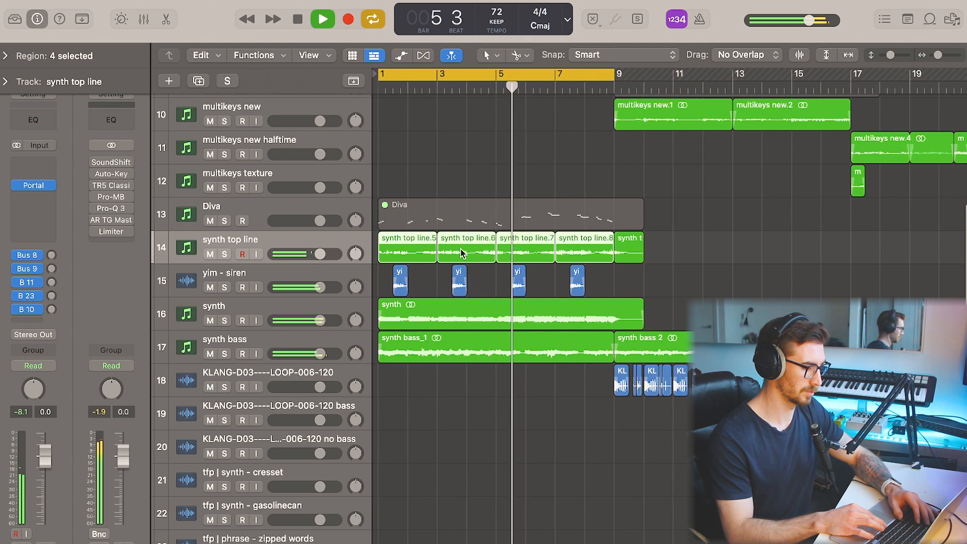
pyautogui.press('space')
pyautogui.moveTo(460, 249)
pyautogui.mouseDown()
pyautogui.moveTo(395, 254)
pyautogui.moveTo(464, 240)
pyautogui.mouseUp()
pyautogui.press('space')
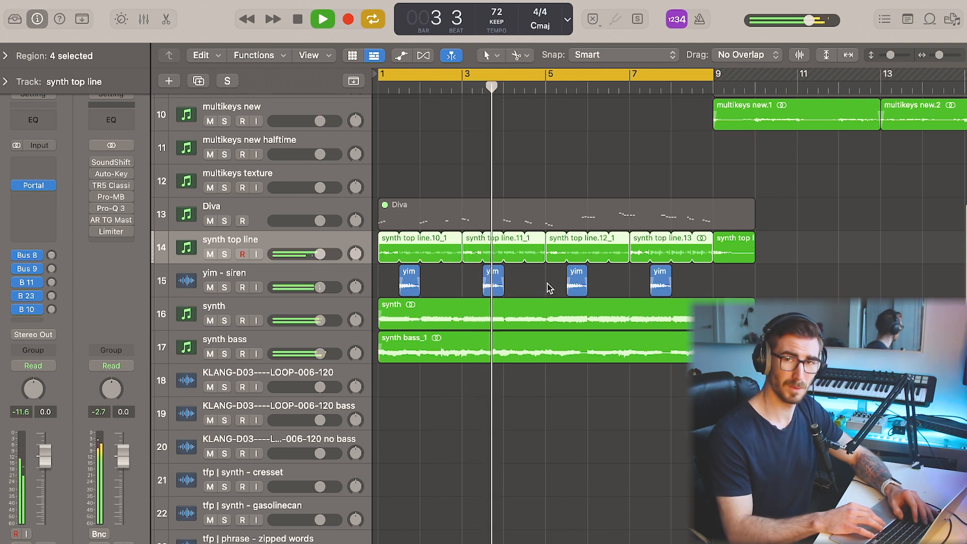
# Insert the UADx 1176AE Compressor before Portal on synth top line and change its ratio setting
pyautogui.click(50, 174)
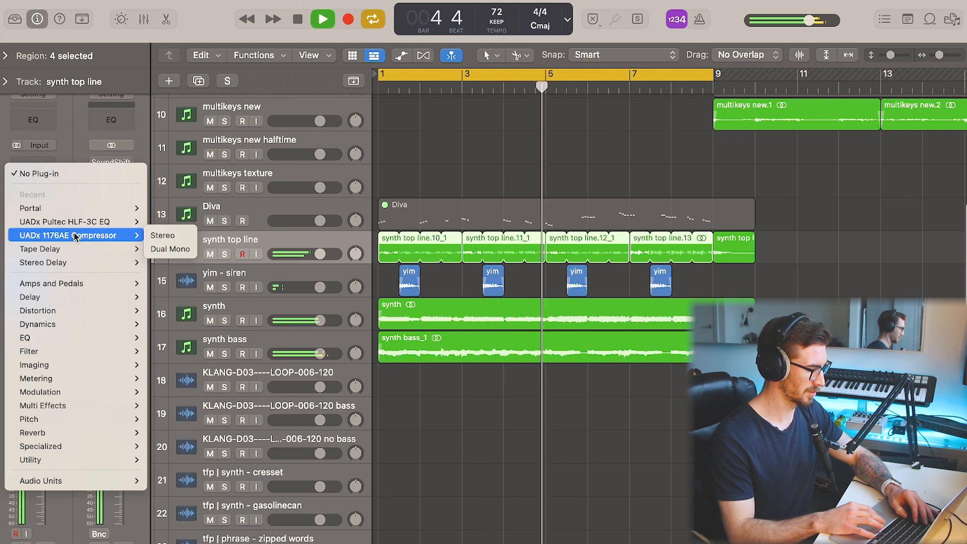
pyautogui.click(73, 235)
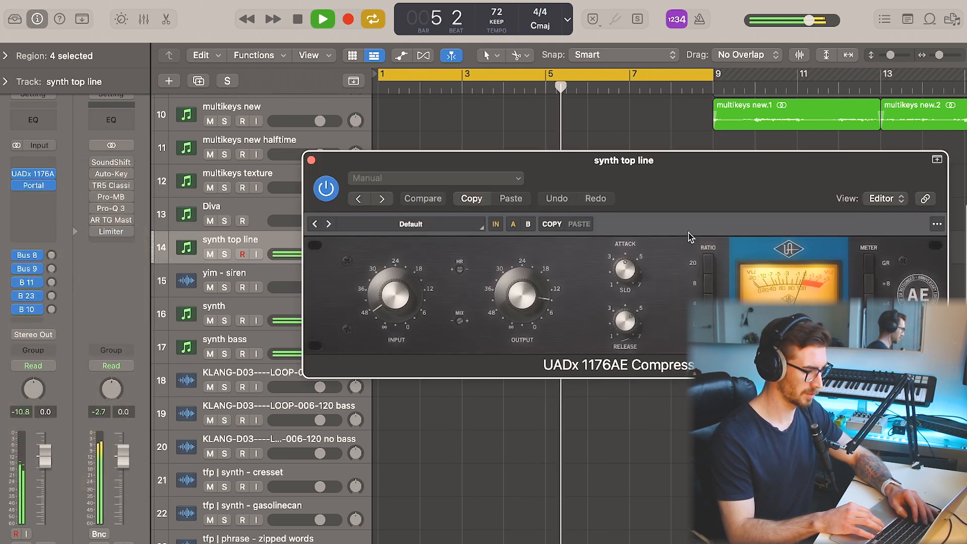
pyautogui.keyDown('shift'); pyautogui.click(708, 285); pyautogui.keyUp('shift')
pyautogui.click(311, 161)
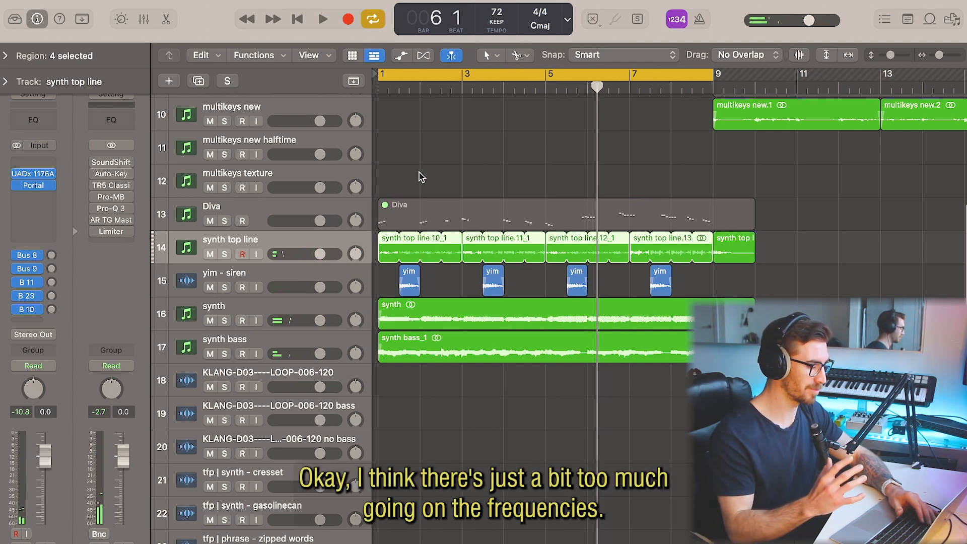
# Examine the existing Pro-MB band settings on the synth track
pyautogui.click(315, 302)
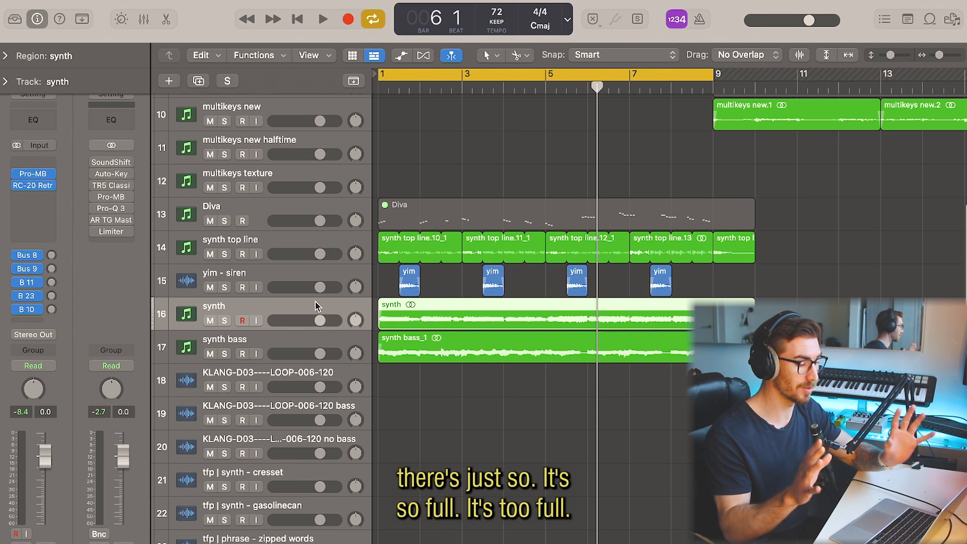
pyautogui.click(36, 175)
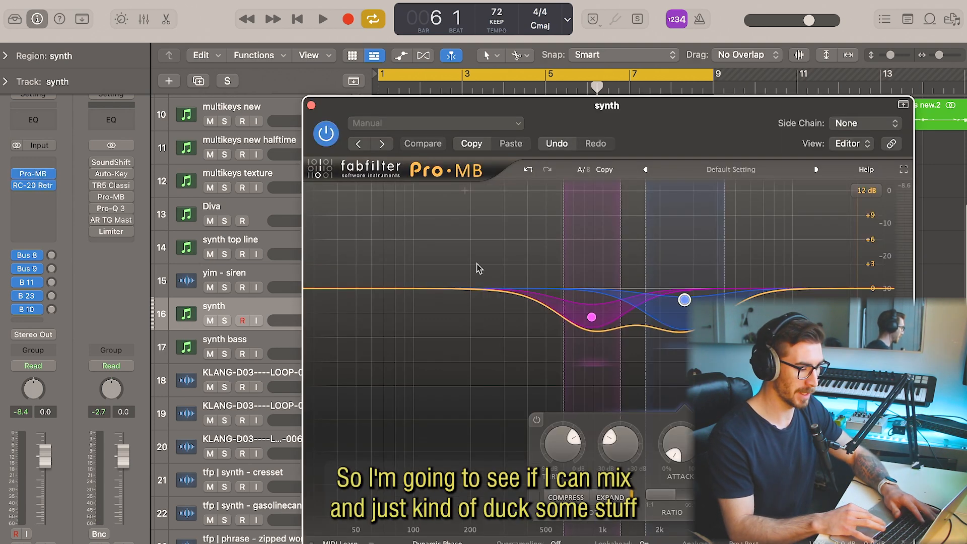
pyautogui.click(311, 105)
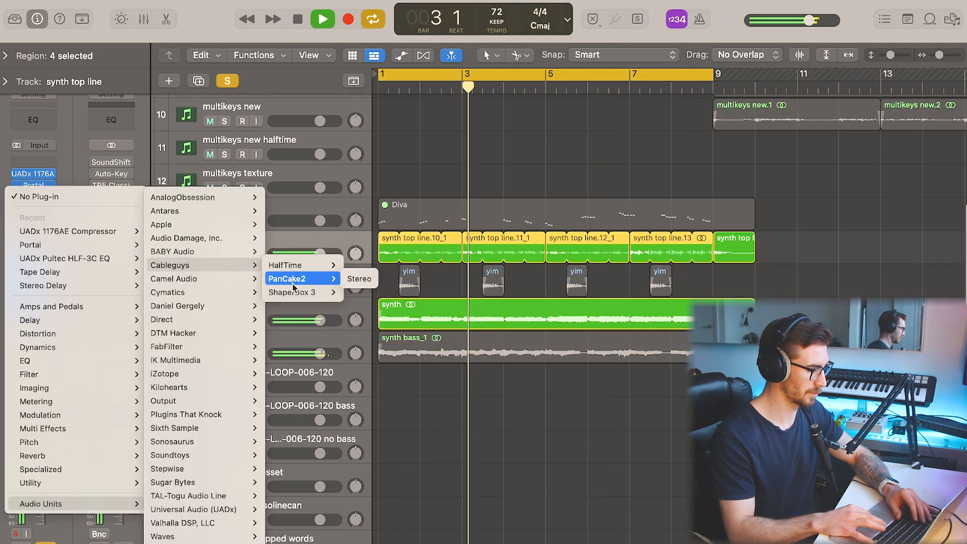
# Add PanCake2 auto-panning to synth top line and audition it over two bars alongside the soloed synth track
pyautogui.press('Escape')
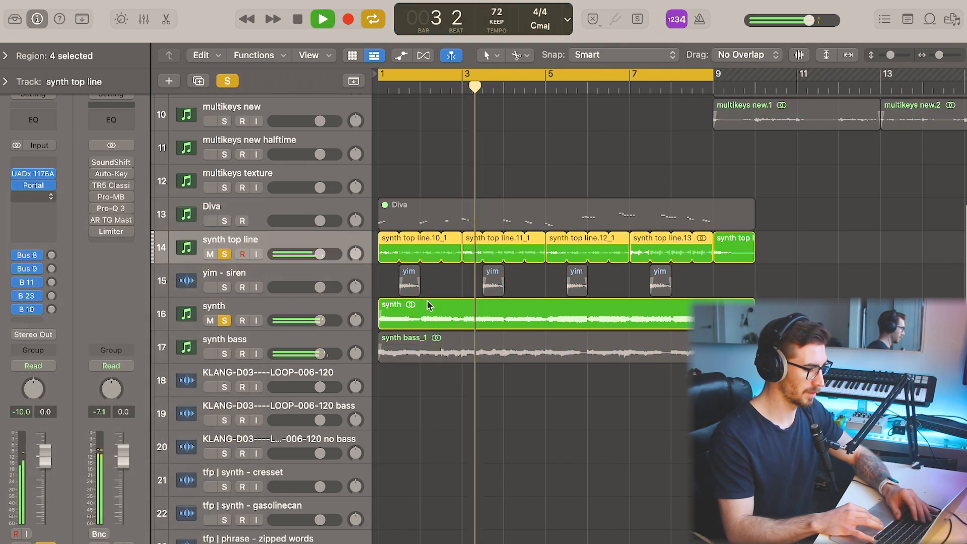
pyautogui.press('space')
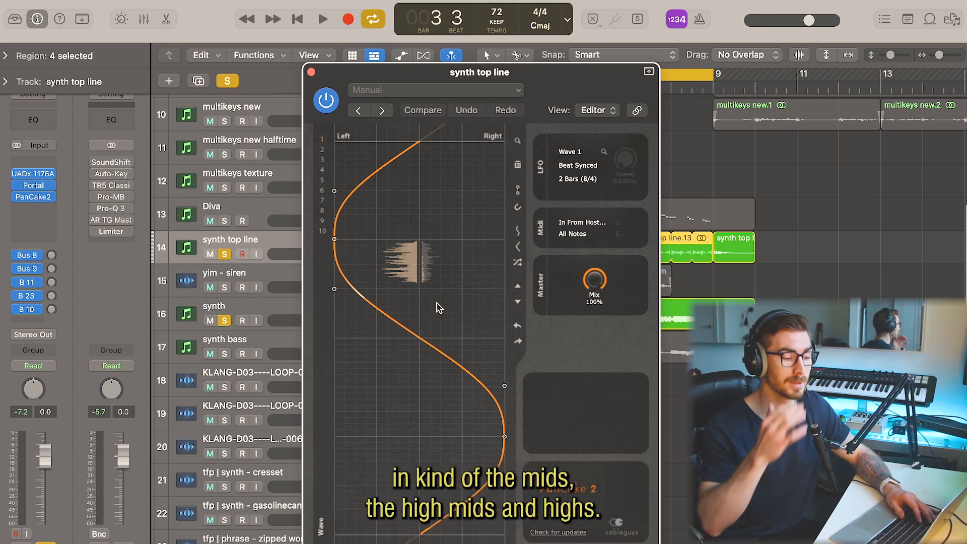
pyautogui.moveTo(513, 101); pyautogui.dragTo(560, 100)
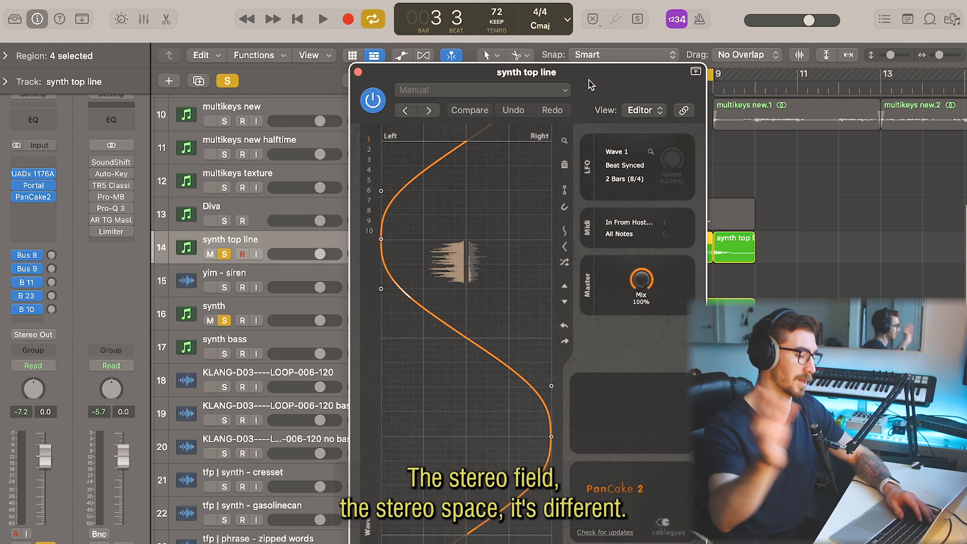
pyautogui.click(553, 96)
pyautogui.moveTo(486, 371)
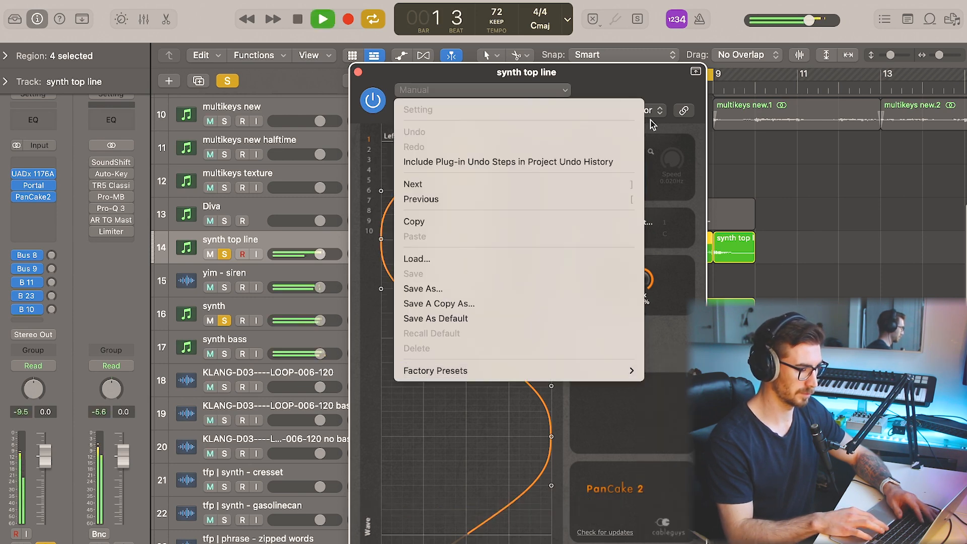
pyautogui.click(651, 74)
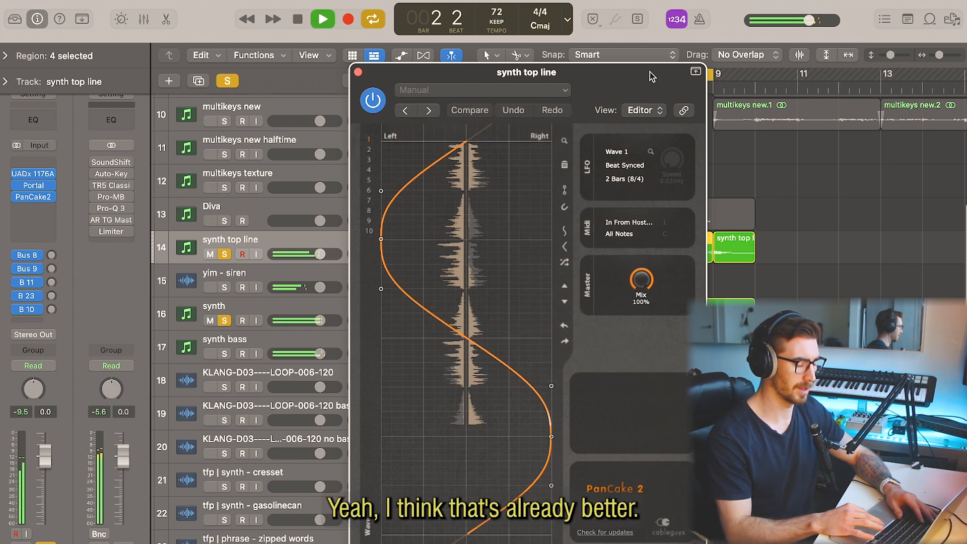
# Insert Pro-MB after PanCake2 on synth top line and shape its mids and highs with two dynamic bands
pyautogui.click(358, 73)
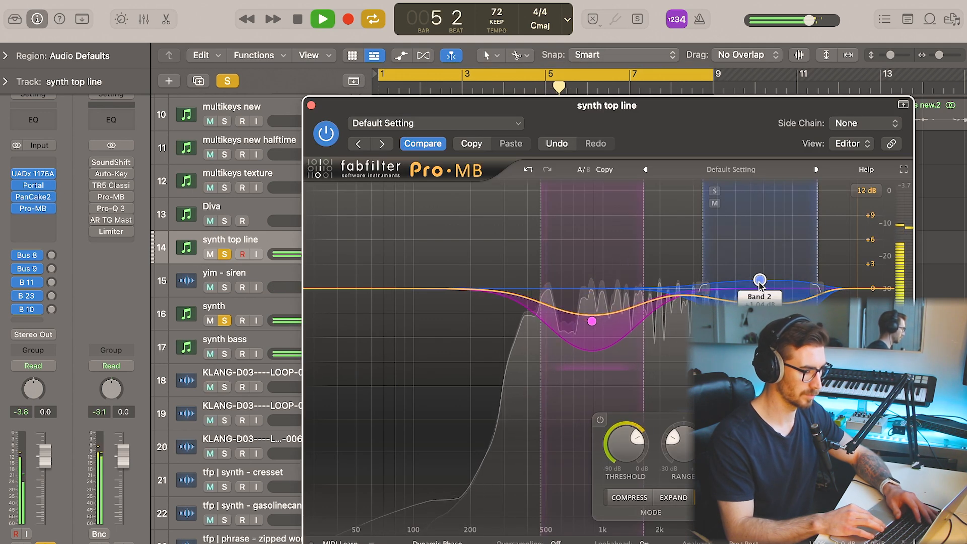
pyautogui.click(312, 106)
# Add a second Pro-MB on the synth track, compressing a band at about 522 Hz by -8.17 dB with minimum attack and release
pyautogui.press('Down')
pyautogui.press('Down')
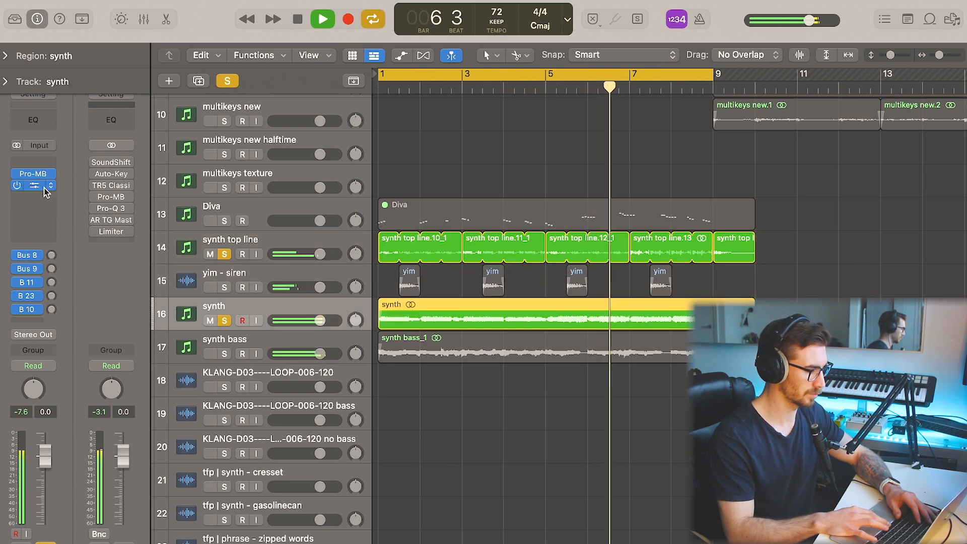
pyautogui.click(36, 189)
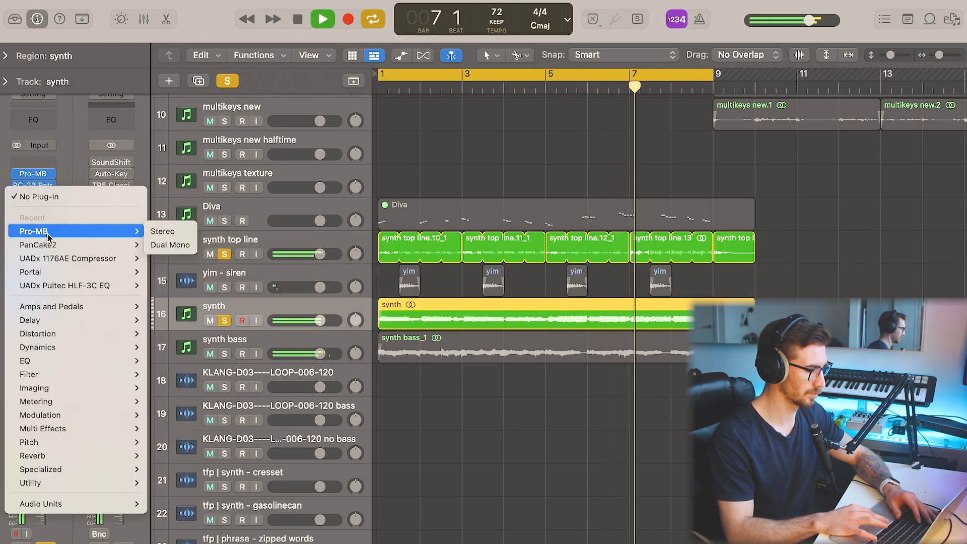
pyautogui.click(162, 227)
pyautogui.moveTo(701, 289); pyautogui.dragTo(544, 370)
pyautogui.moveTo(545, 449); pyautogui.dragTo(546, 493)
pyautogui.moveTo(597, 450); pyautogui.dragTo(597, 503)
pyautogui.moveTo(544, 360); pyautogui.dragTo(549, 355)
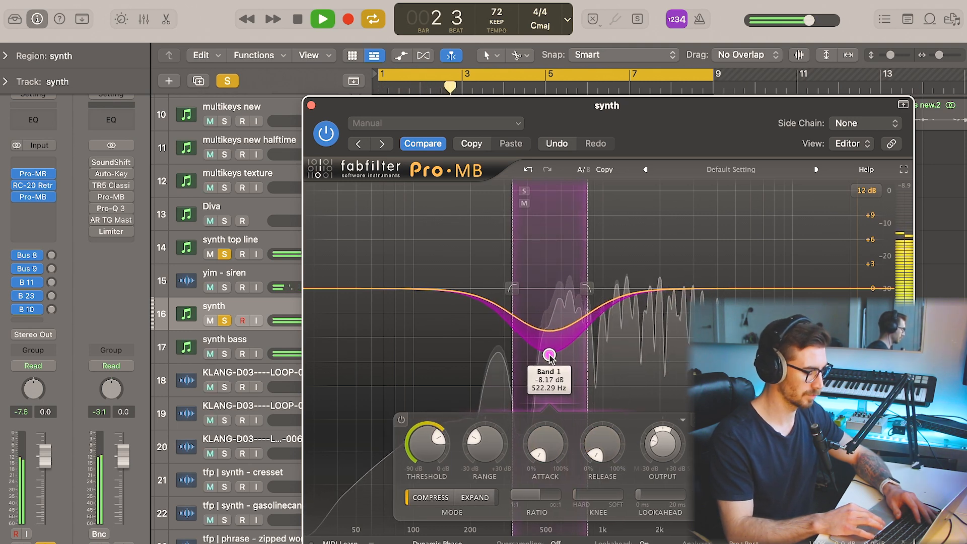
pyautogui.click(310, 106)
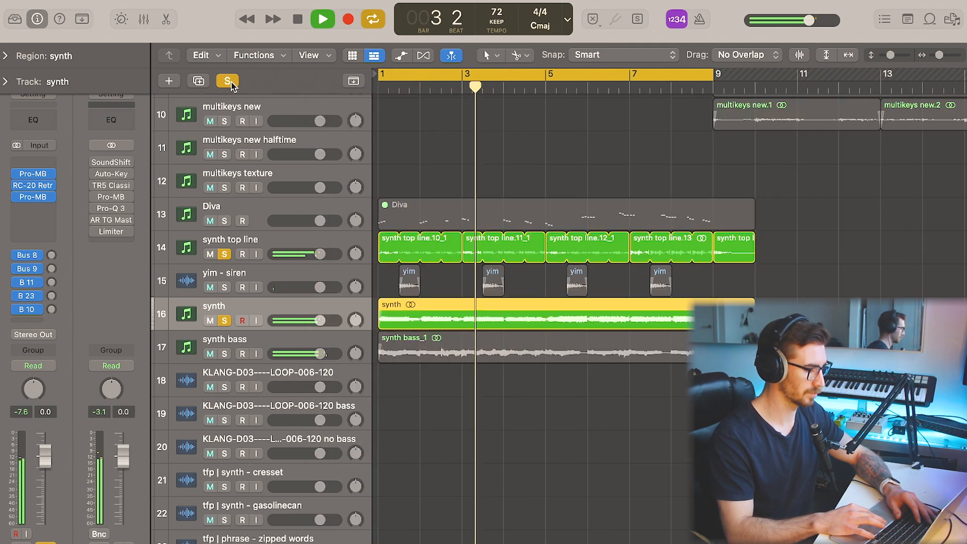
# Clear all solos and raise the synth track's Bus 11 chorus send to about -18.1 dB
pyautogui.click(227, 81)
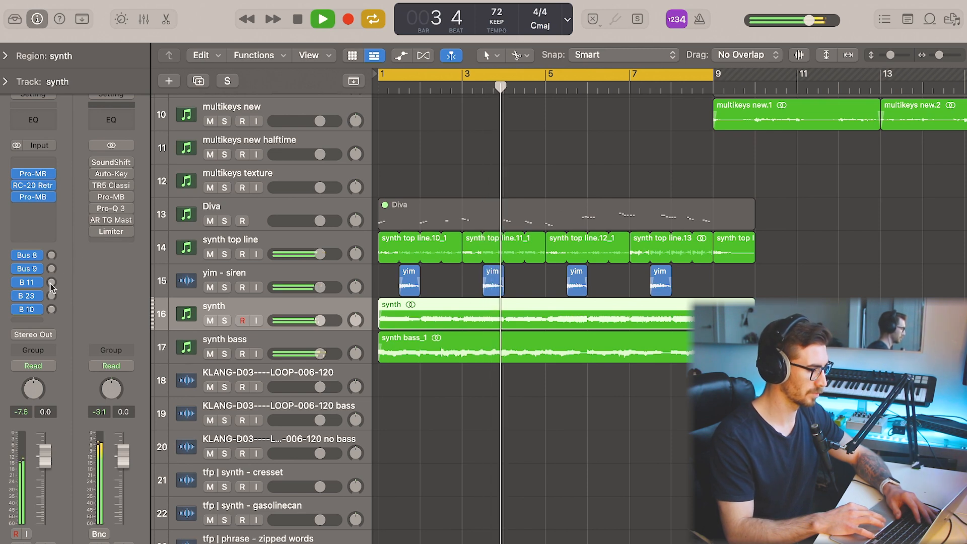
pyautogui.moveTo(52, 287); pyautogui.dragTo(58, 255)
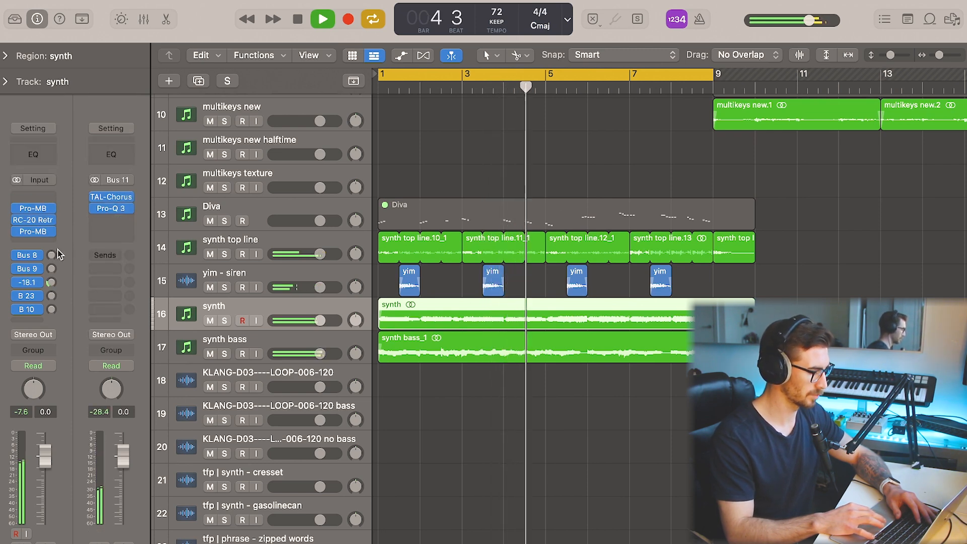
pyautogui.press('Down')
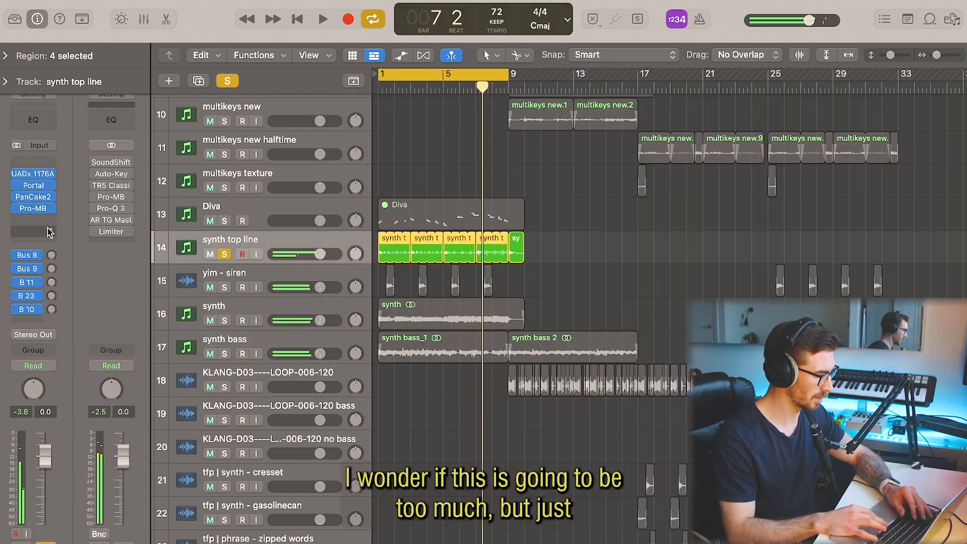
# Insert Stereo Delay on the soloed synth top line track and play it from the beginning
pyautogui.click(33, 220)
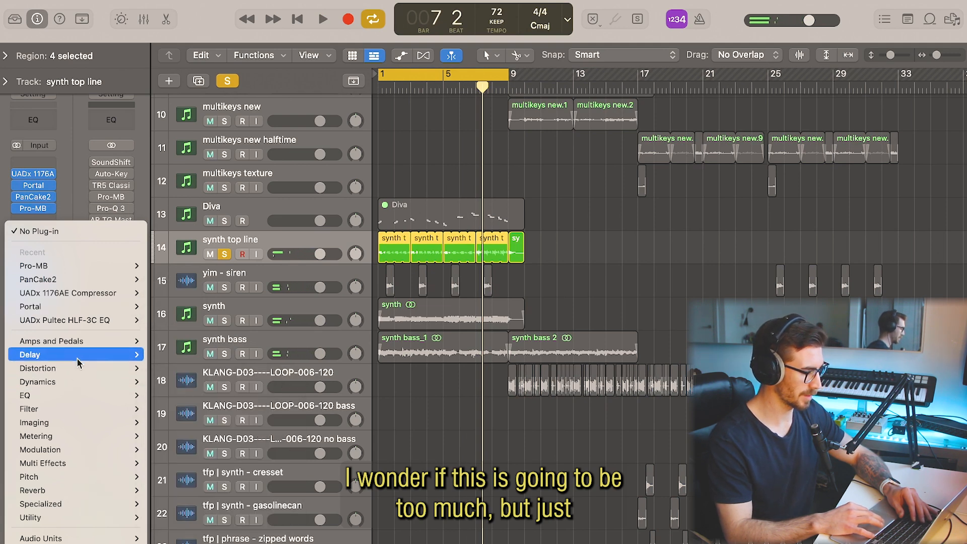
pyautogui.moveTo(78, 362)
pyautogui.moveTo(176, 395)
pyautogui.click(242, 394)
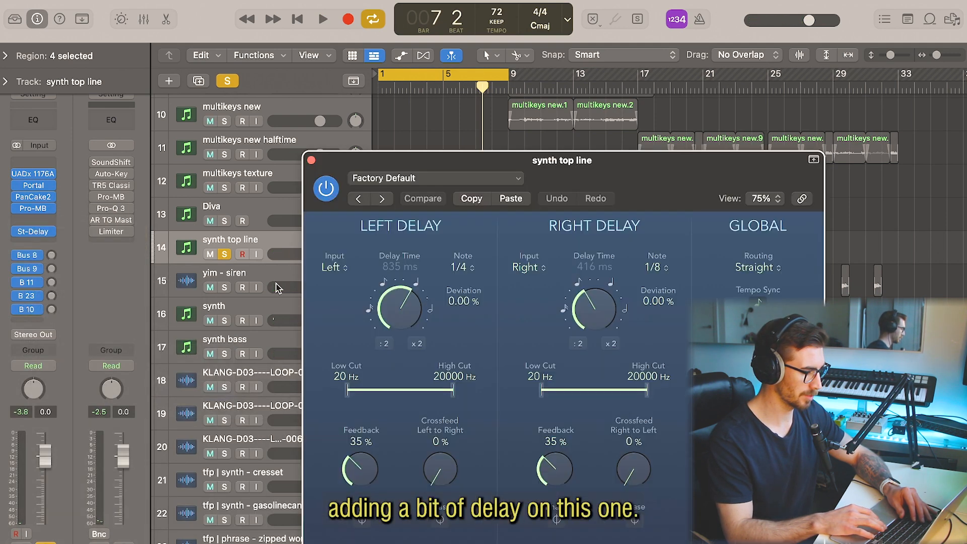
pyautogui.press('Return')
pyautogui.press('space')
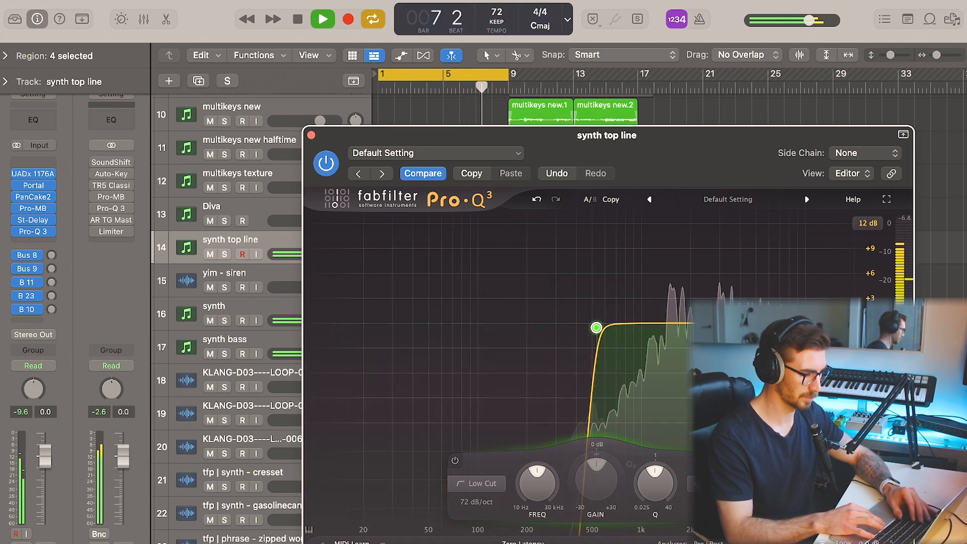
# Insert RC-20 Retro Color after Pro-Q 3 on the synth top line track, with the noise type White at 14%
pyautogui.doubleClick(875, 323)
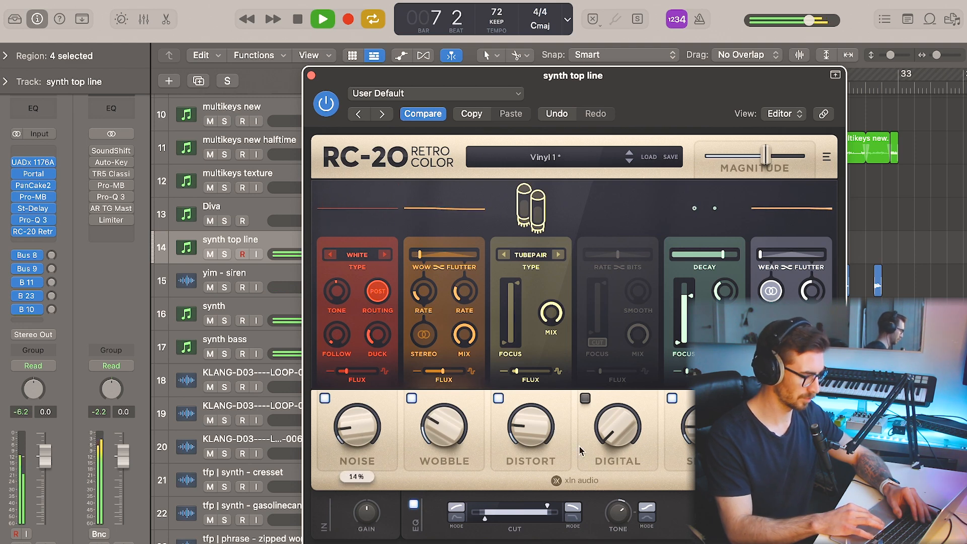
pyautogui.click(311, 75)
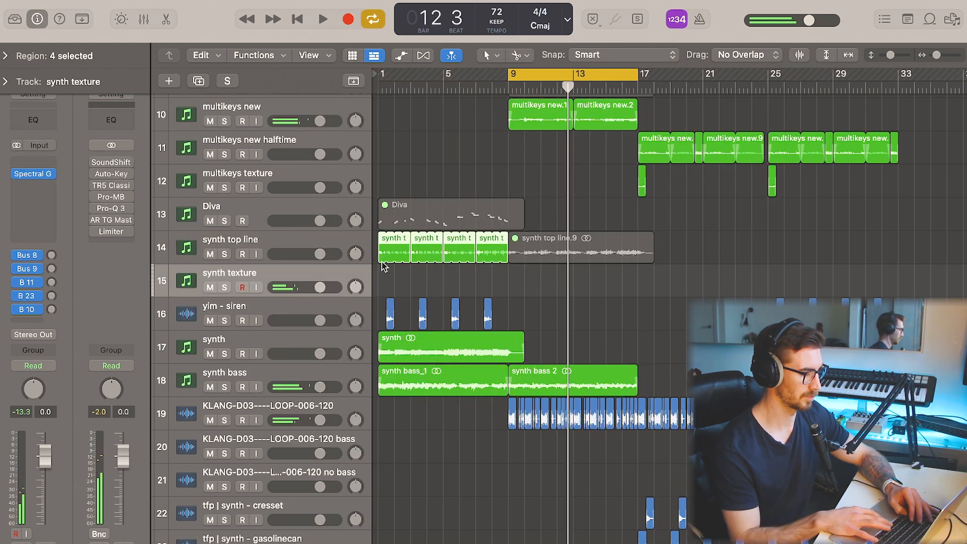
# Copy the synth top line regions to the synth texture track at bar 9 and insert Portal after Spectral Gate
pyautogui.moveTo(384, 266); pyautogui.dragTo(513, 289)
pyautogui.hotkey('shift', 'space')
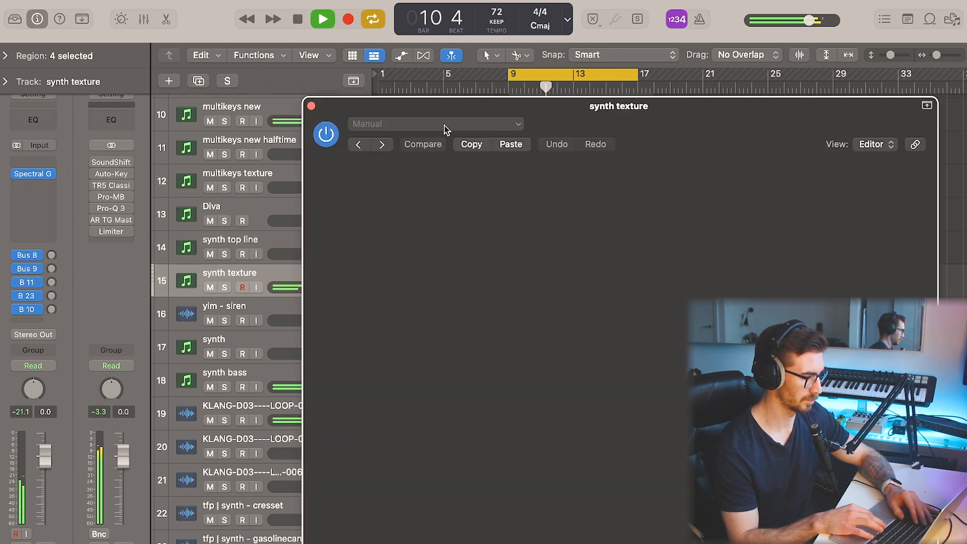
pyautogui.click(444, 126)
pyautogui.click(404, 405)
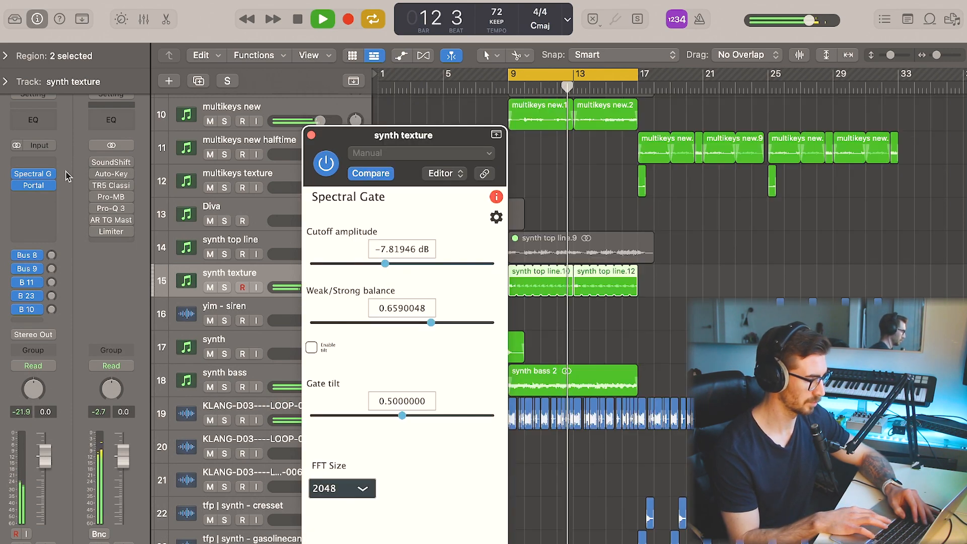
# Insert the UADx 1176AE Compressor before Spectral Gate on the synth texture track and adjust its ratio
pyautogui.click(51, 169)
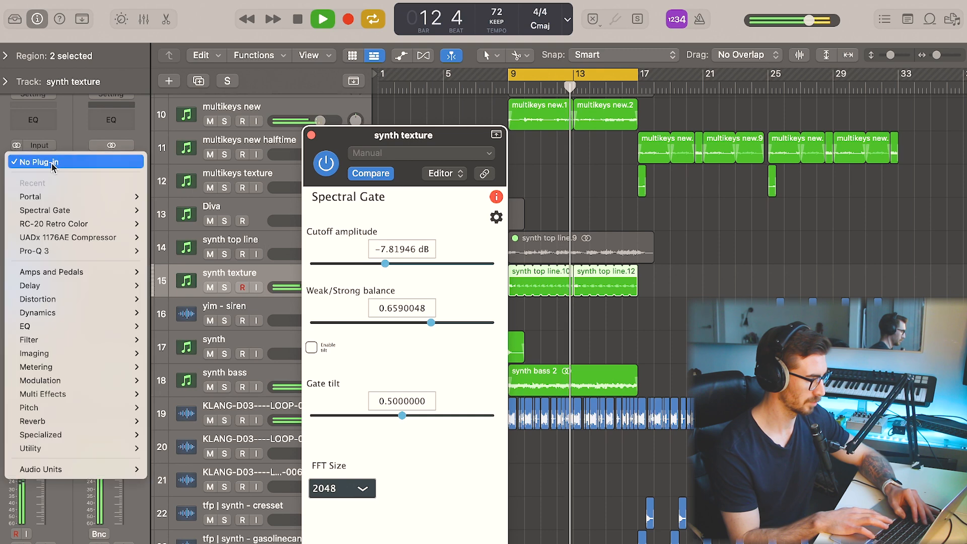
pyautogui.click(64, 237)
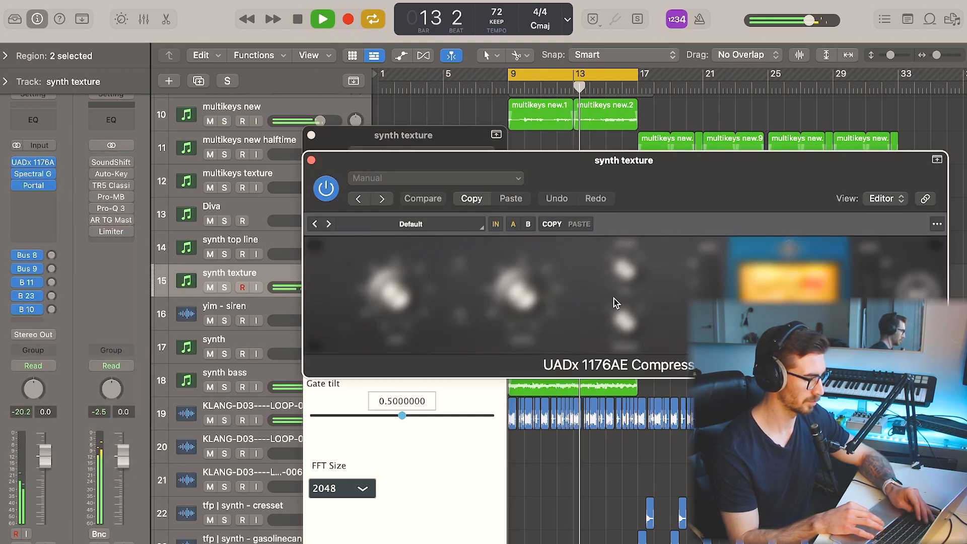
pyautogui.click(709, 286)
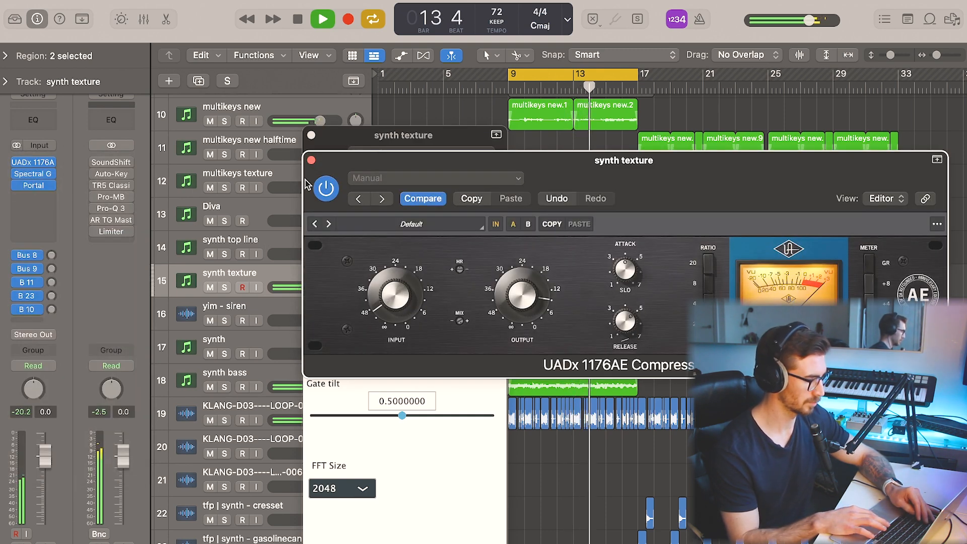
pyautogui.click(311, 161)
pyautogui.click(311, 135)
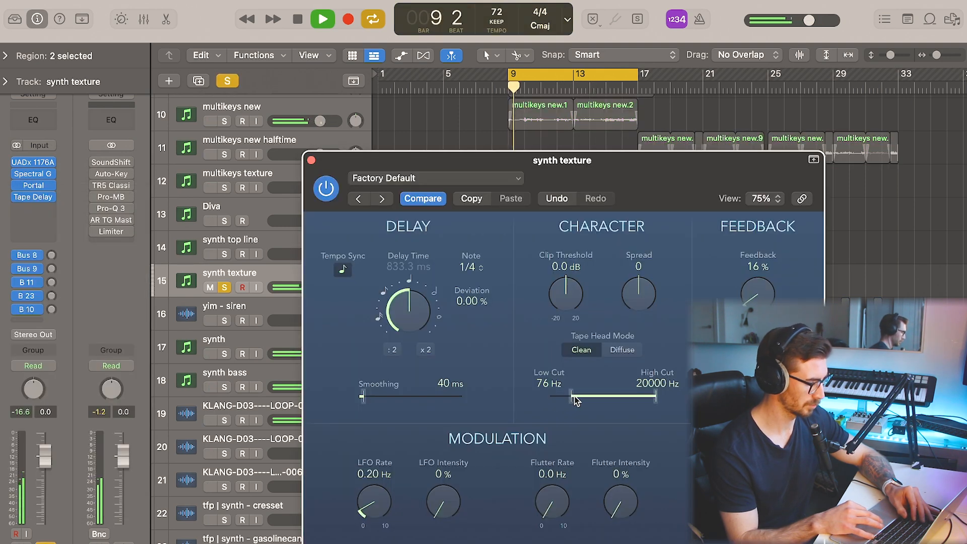
# Finish synth texture's Tape Delay with a 76 Hz low cut, clear the solo, and adjust the Pultec HLF-3C low cut-off
pyautogui.press('s')
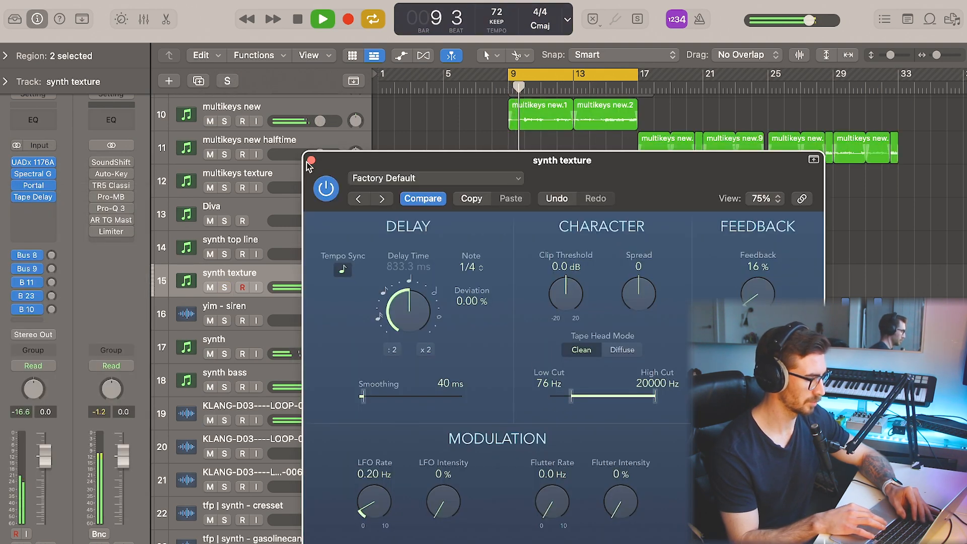
pyautogui.click(311, 160)
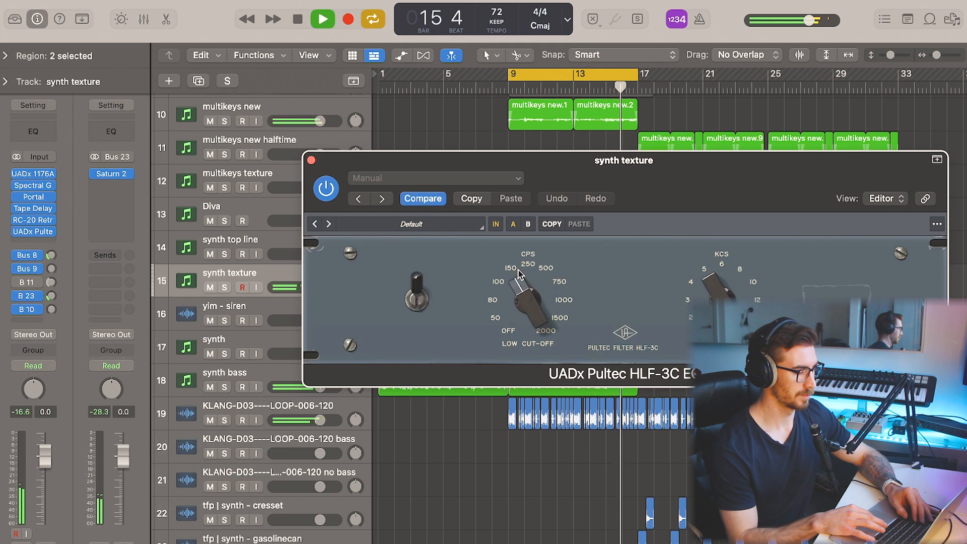
pyautogui.moveTo(519, 275); pyautogui.dragTo(530, 272)
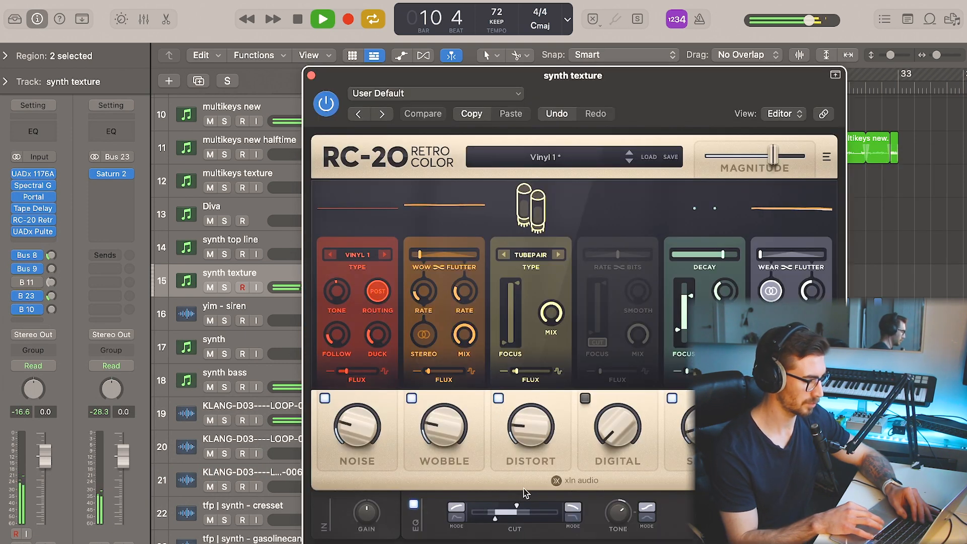
# Readjust RC-20's EQ cut with its low end at 215 Hz and add Pro-Q 3 with a low cut and a bell dip
pyautogui.moveTo(517, 506); pyautogui.dragTo(530, 503)
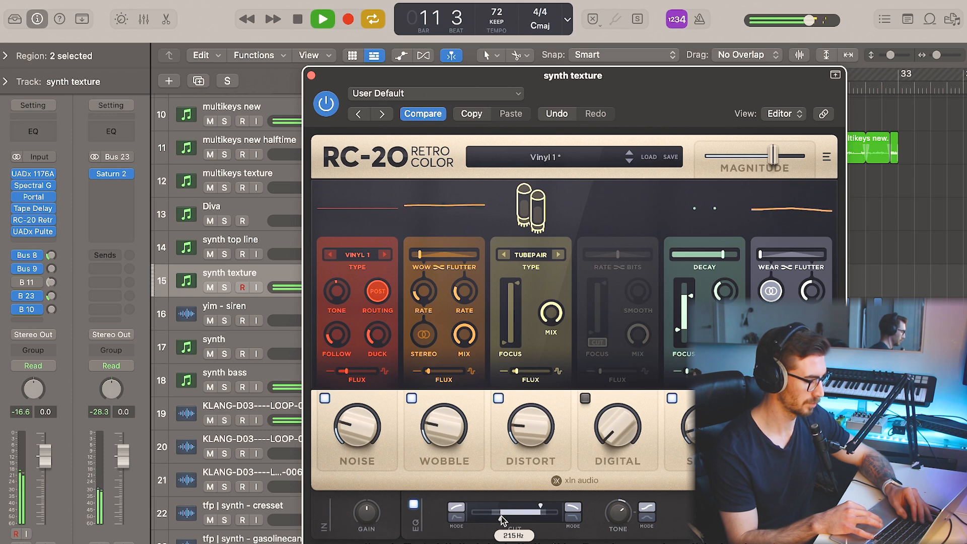
pyautogui.click(413, 503)
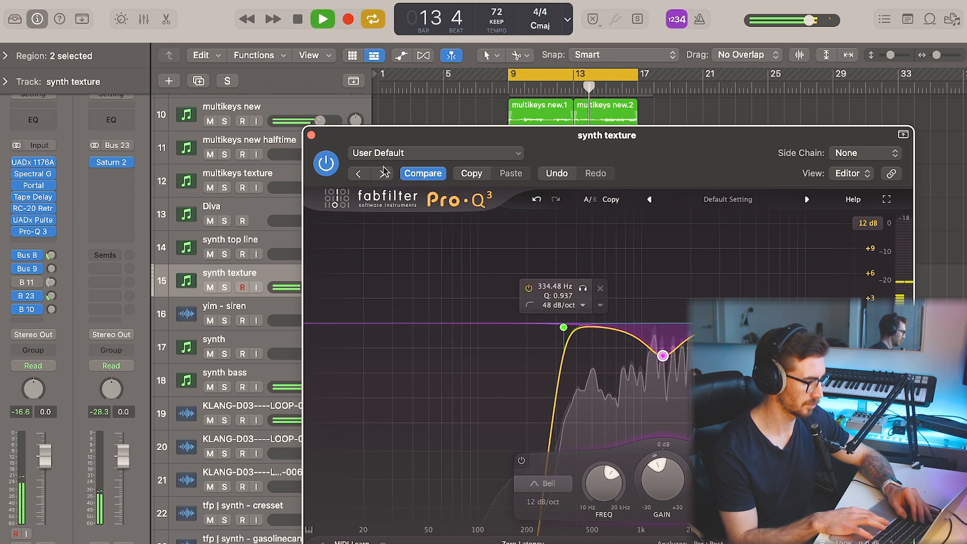
pyautogui.click(312, 134)
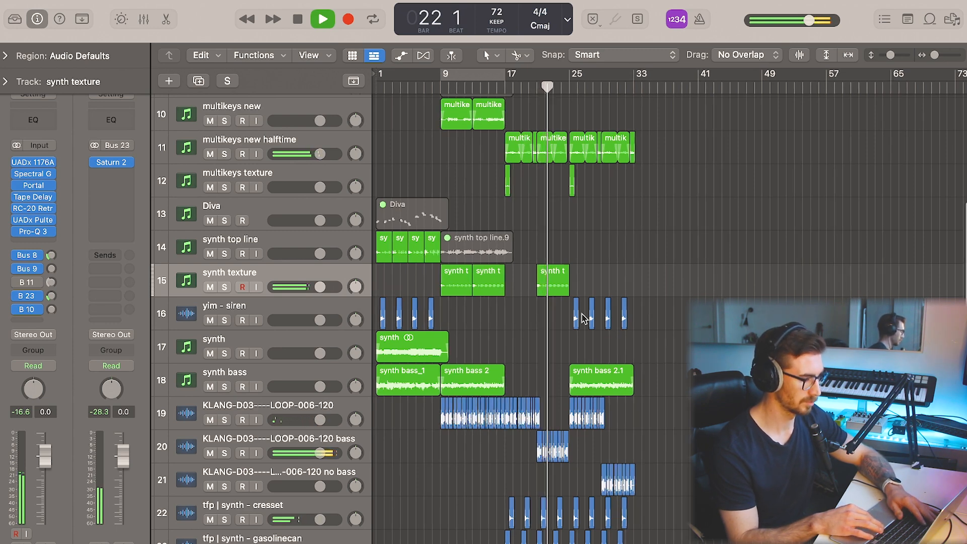
# Copy the synth texture region at bar 9 to bar 25, directly after the region that starts at bar 21
pyautogui.press('super+Right')
pyautogui.press('super+Right')
pyautogui.press('super+Right')
pyautogui.press('super+Right')
pyautogui.press('super+Right')
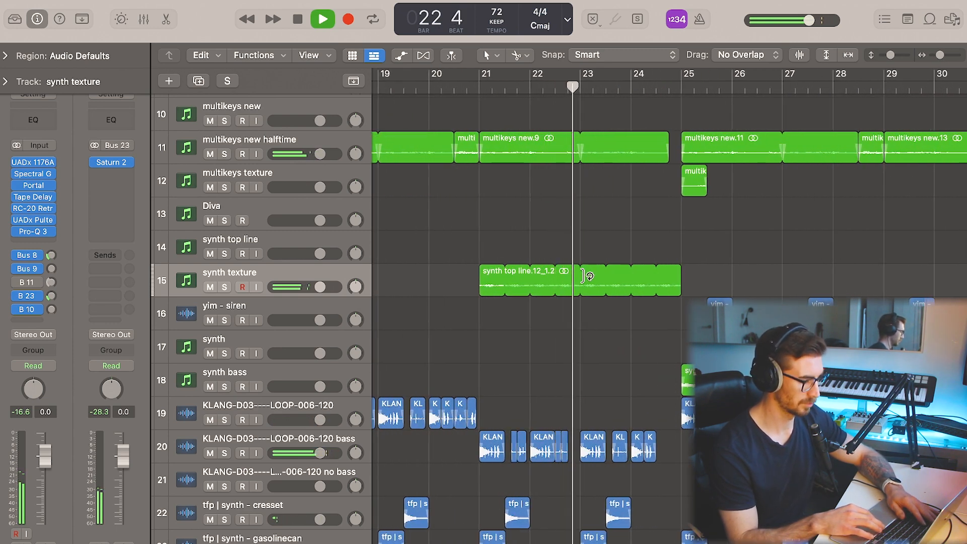
pyautogui.press('super+Left')
pyautogui.press('super+Left')
pyautogui.press('super+Left')
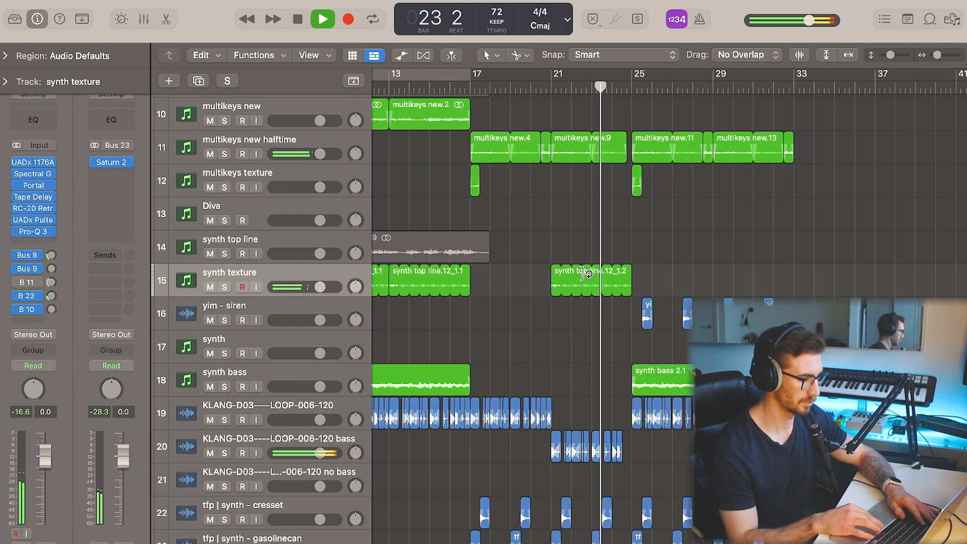
pyautogui.hscroll(-3, 392, 324)
pyautogui.moveTo(383, 289); pyautogui.dragTo(708, 290)
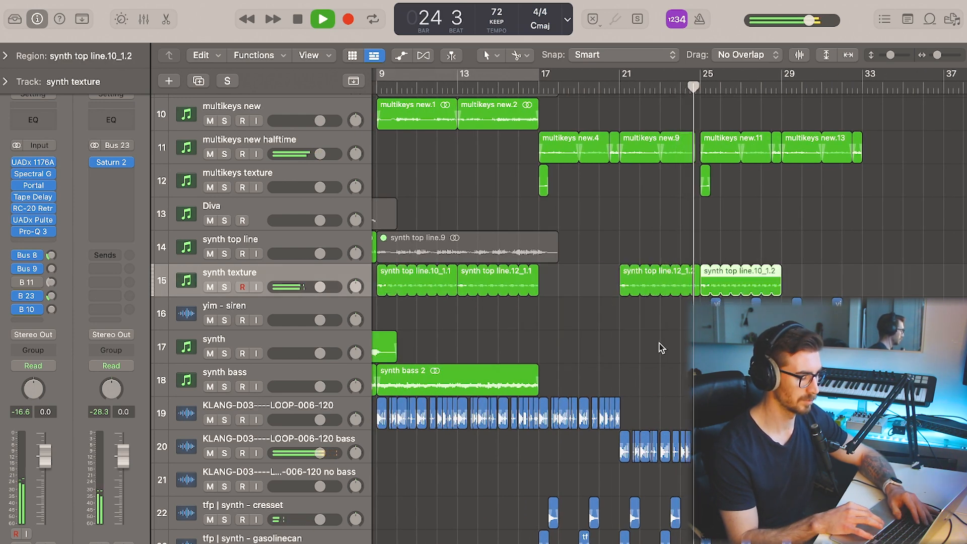
pyautogui.hscroll(3, 662, 367)
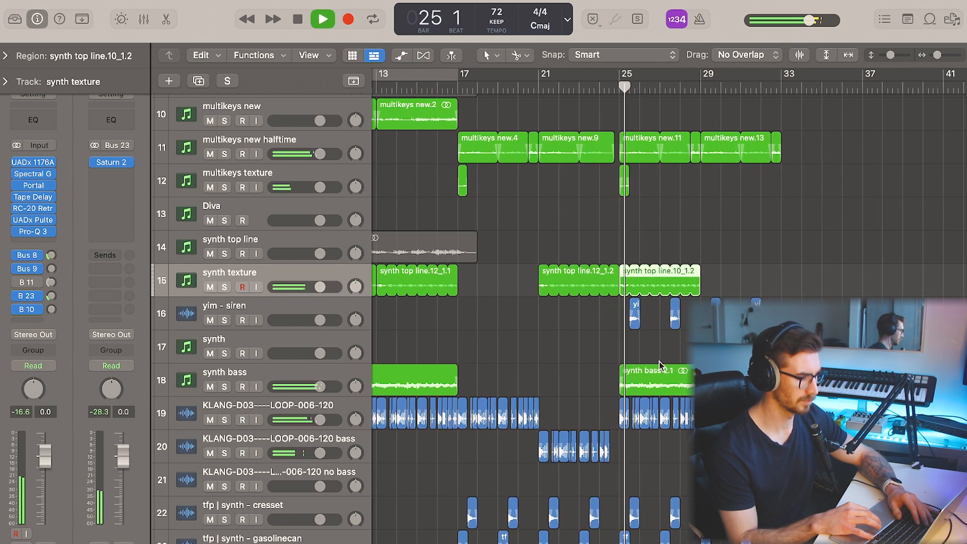
pyautogui.press('super+Left')
pyautogui.press('super+Left')
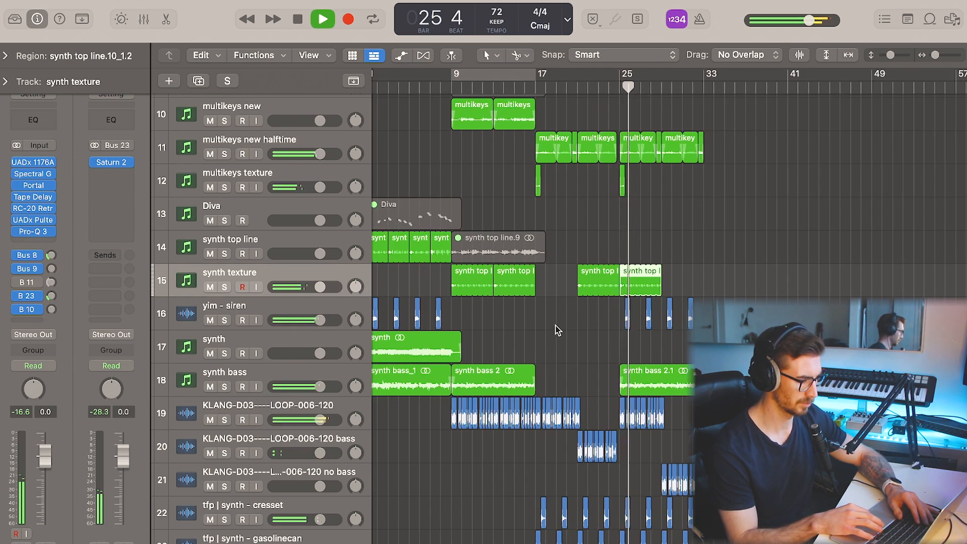
pyautogui.click(552, 331)
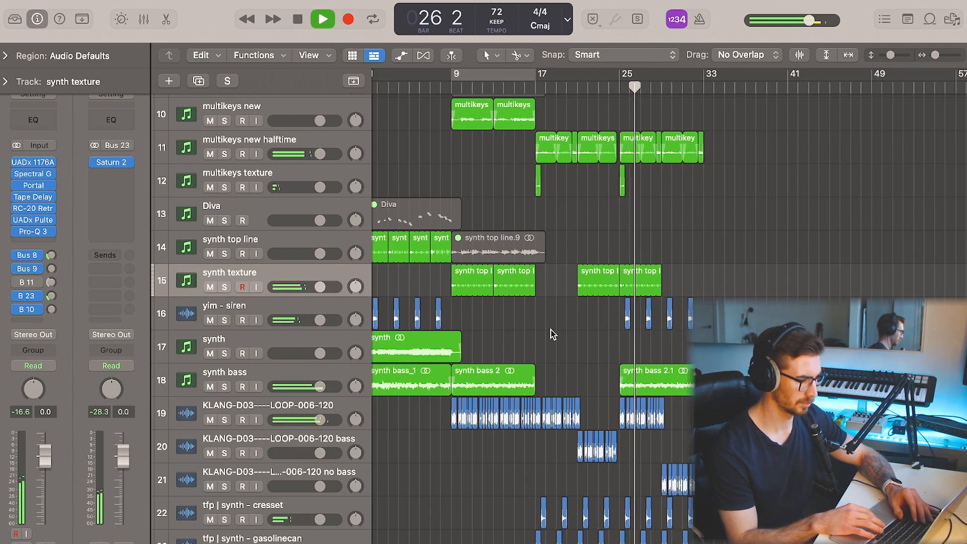
# Bounce the multikeys new halftime regions from bar 17 to 33 into one region on a multikeys halftime track
pyautogui.press('super+Right')
pyautogui.press('super+Right')
pyautogui.press('super+Right')
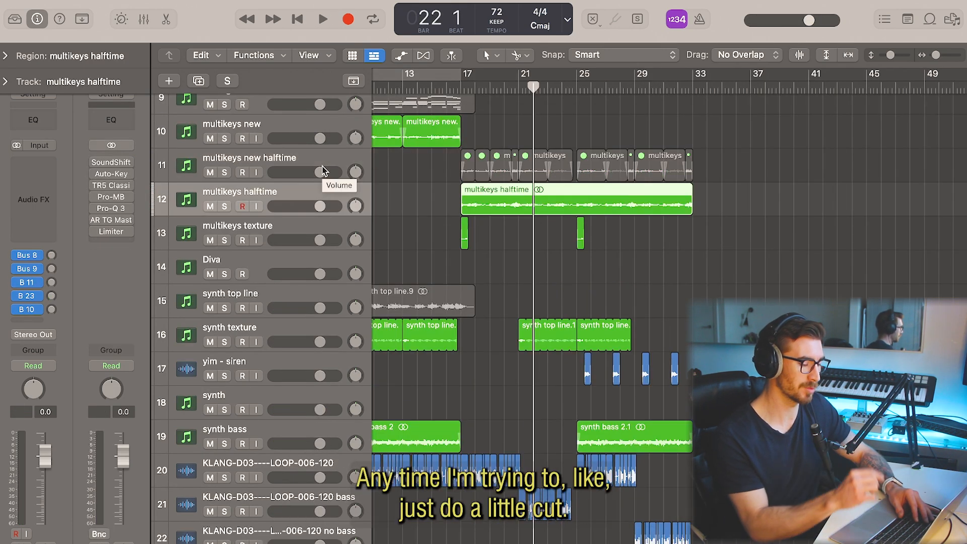
# Cut short gaps into the multikeys halftime audio just before bars 21 and 22 and play that passage
pyautogui.press('super+Right')
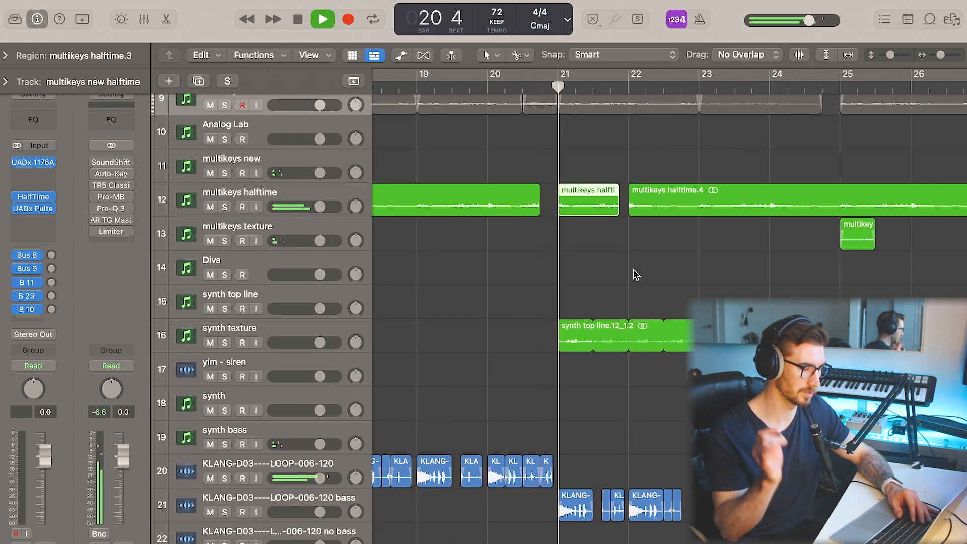
pyautogui.hscroll(3, 634, 270)
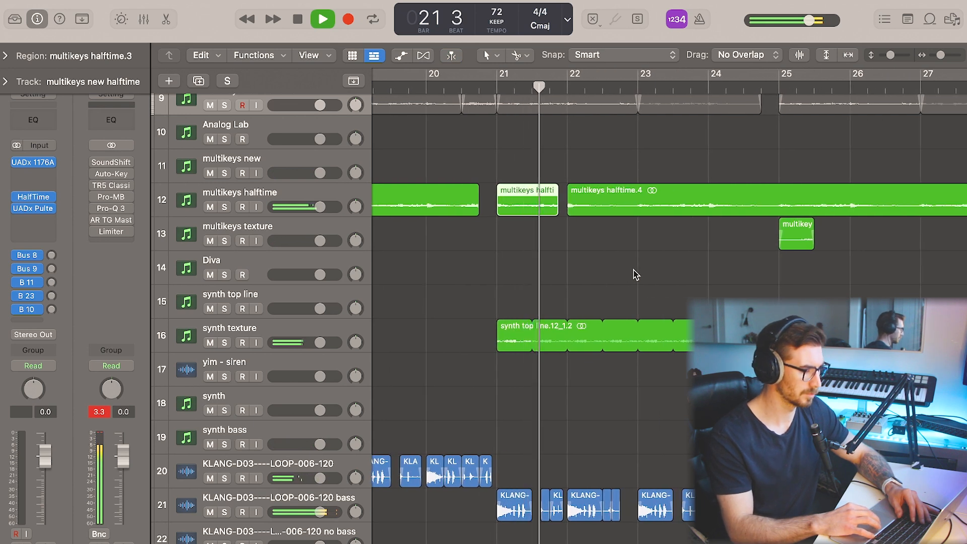
pyautogui.hscroll(2, 633, 273)
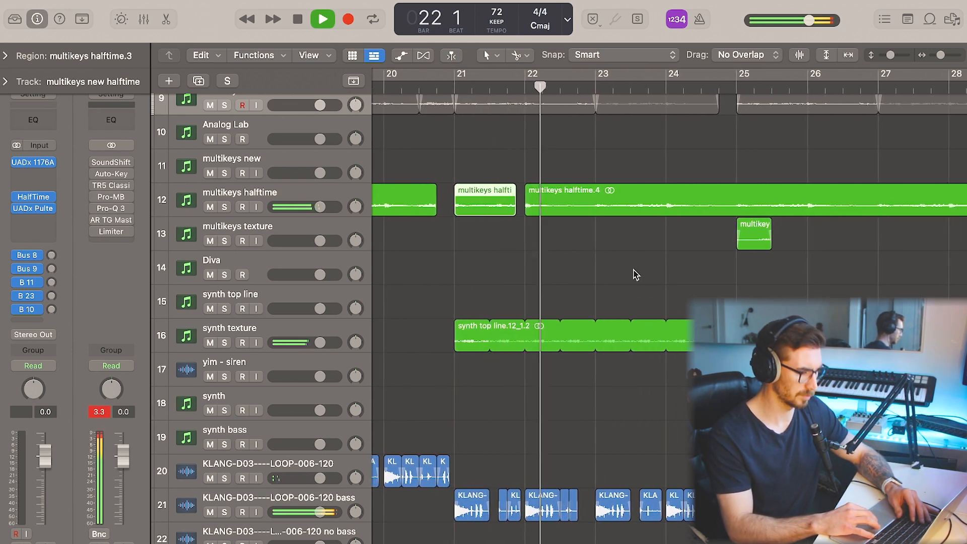
pyautogui.hscroll(2, 566, 253)
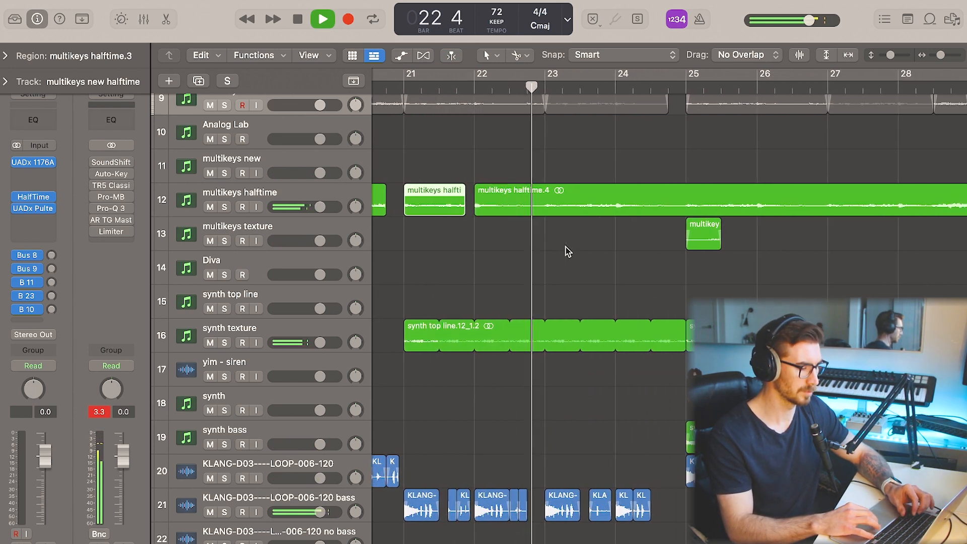